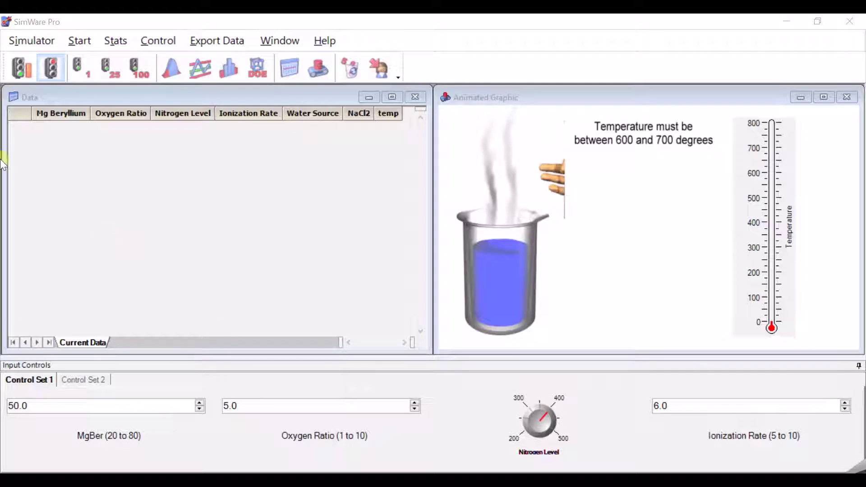
Step: Run the simulator at fixed settings until about 105 temperature readings are logged, then stop it
{"action": "left_click", "coordinate": [20, 70]}
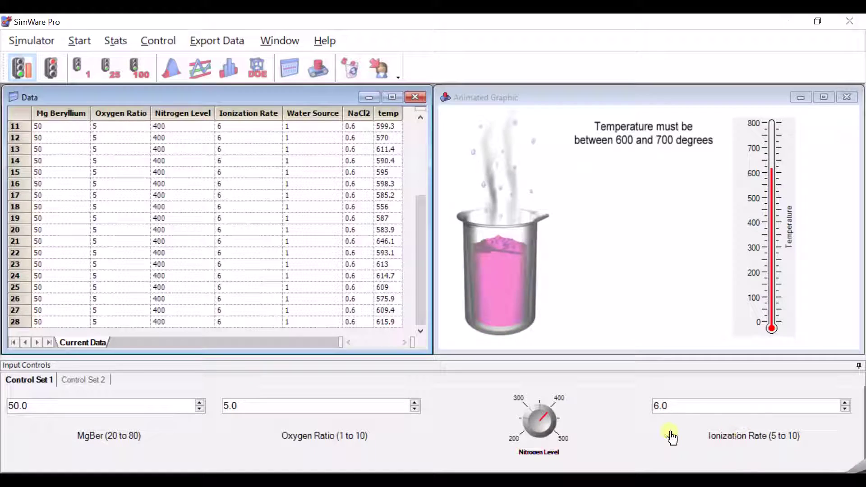
{"action": "left_click", "coordinate": [97, 380]}
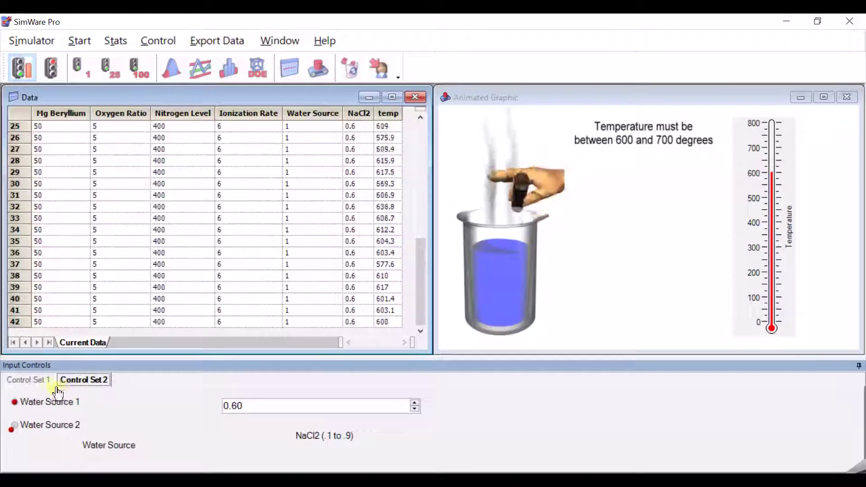
{"action": "left_click", "coordinate": [43, 380]}
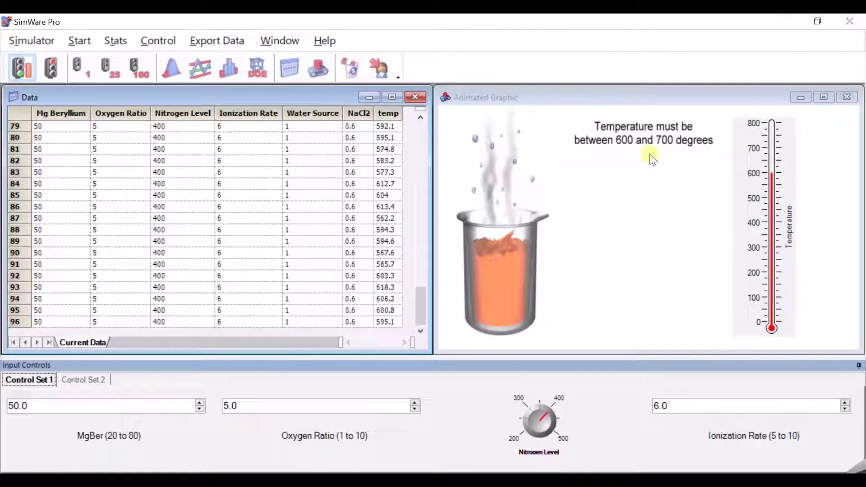
{"action": "left_click", "coordinate": [59, 71]}
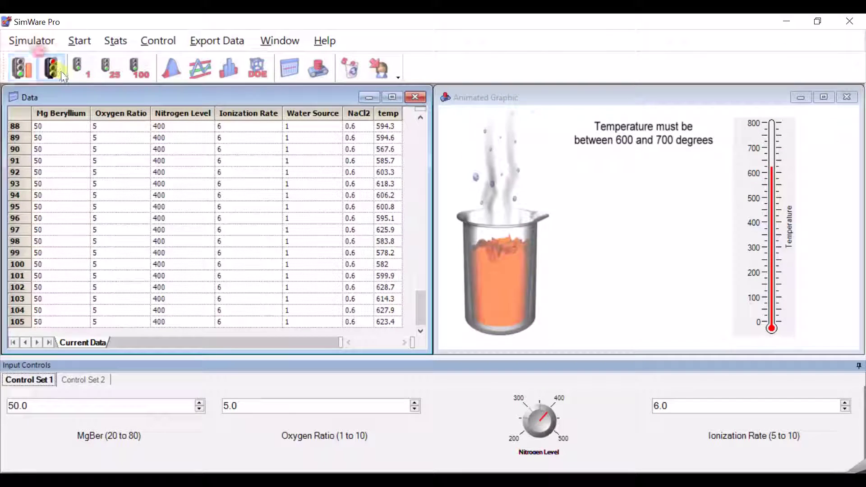
Step: Run a 100-point temperature Cpk study showing mean 604.6, Cp 0.84 and Cpk 0.078
{"action": "left_click", "coordinate": [178, 72]}
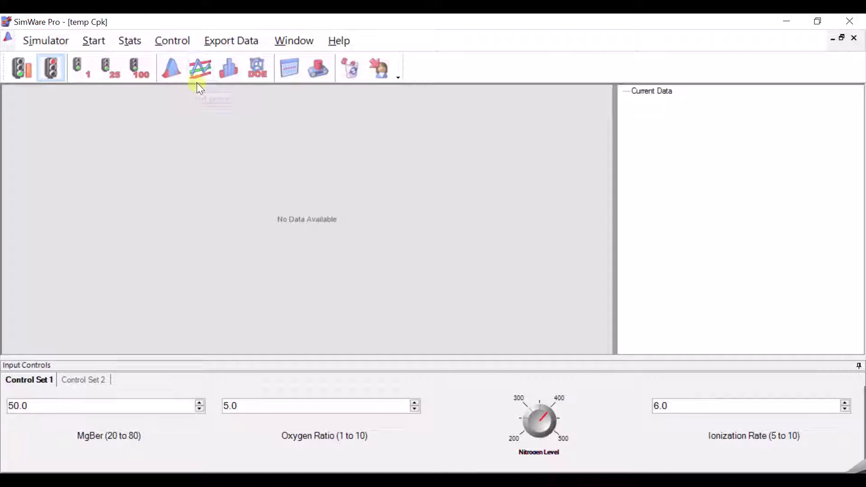
{"action": "left_click", "coordinate": [142, 73]}
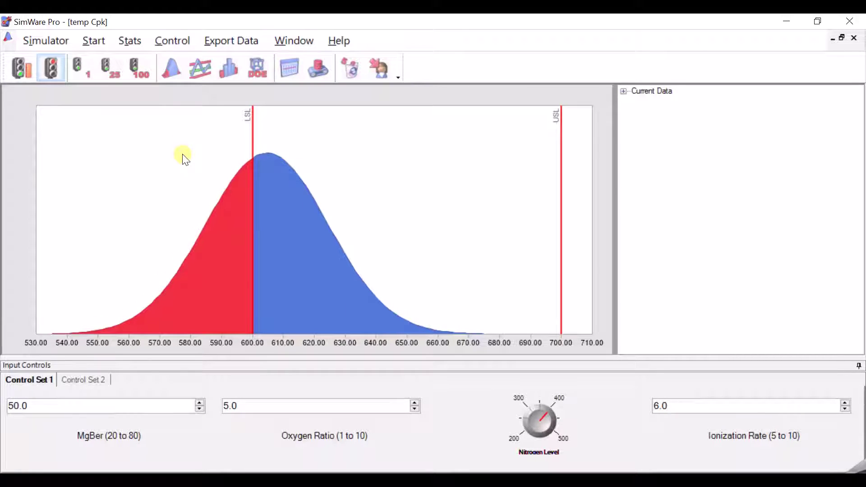
{"action": "left_click", "coordinate": [624, 92]}
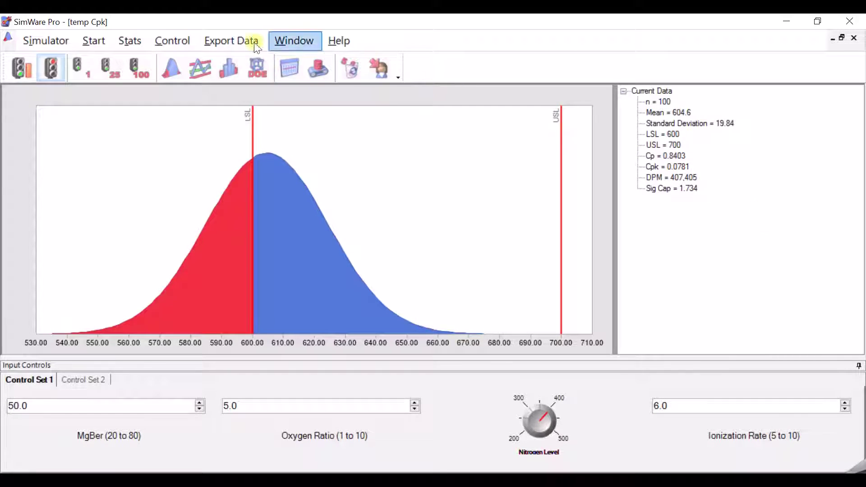
Step: Start a new DOE and choose the 2-level Taguchi L12 design
{"action": "left_click", "coordinate": [252, 73]}
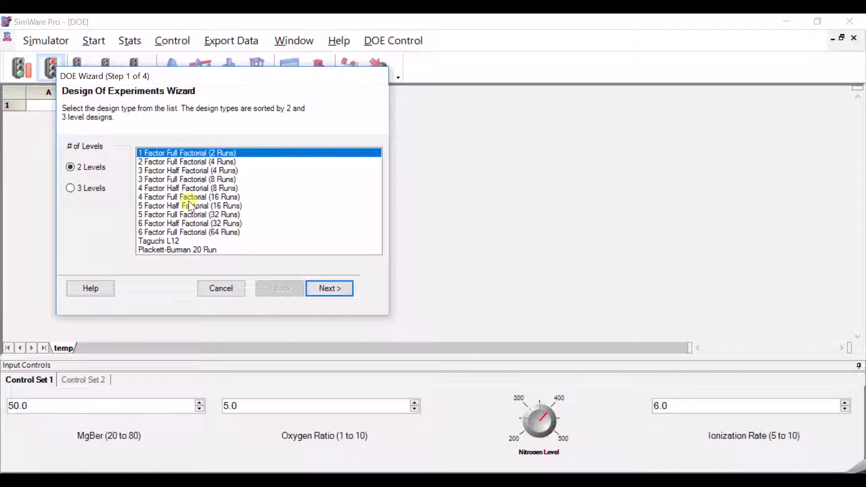
{"action": "left_click", "coordinate": [158, 242]}
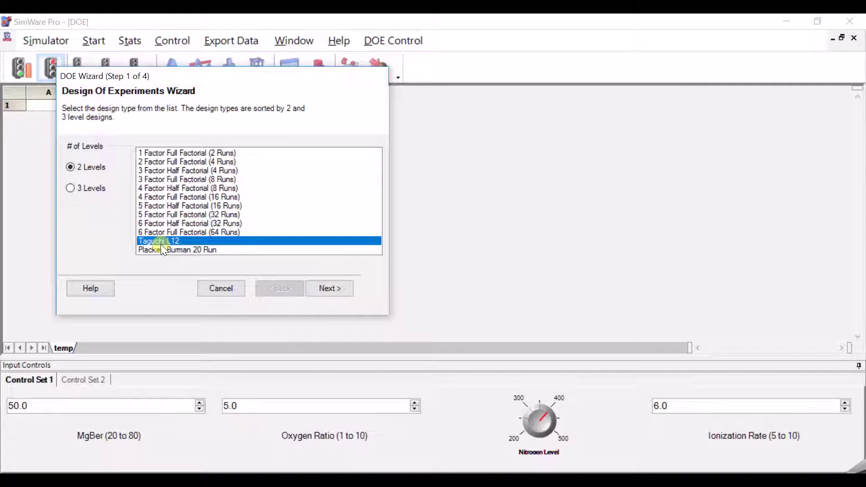
Step: Include all six factors at their full low–high ranges with 4 replicates in the DOE wizard
{"action": "left_click", "coordinate": [321, 291]}
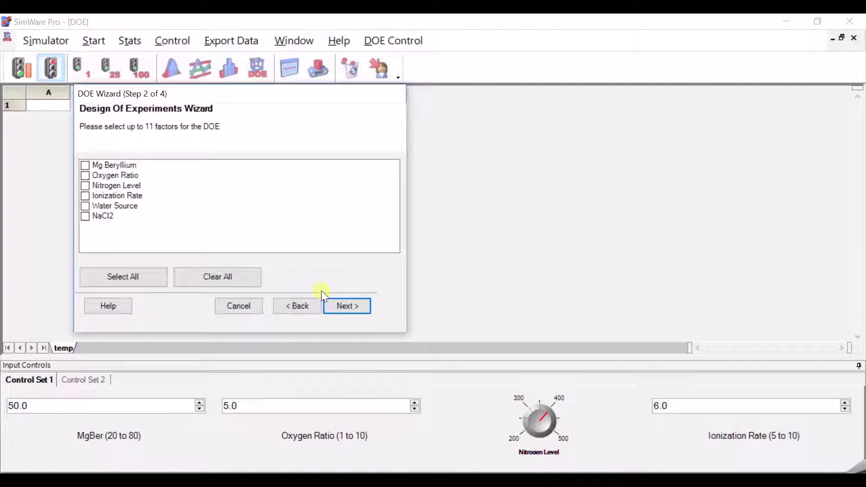
{"action": "left_click", "coordinate": [154, 275]}
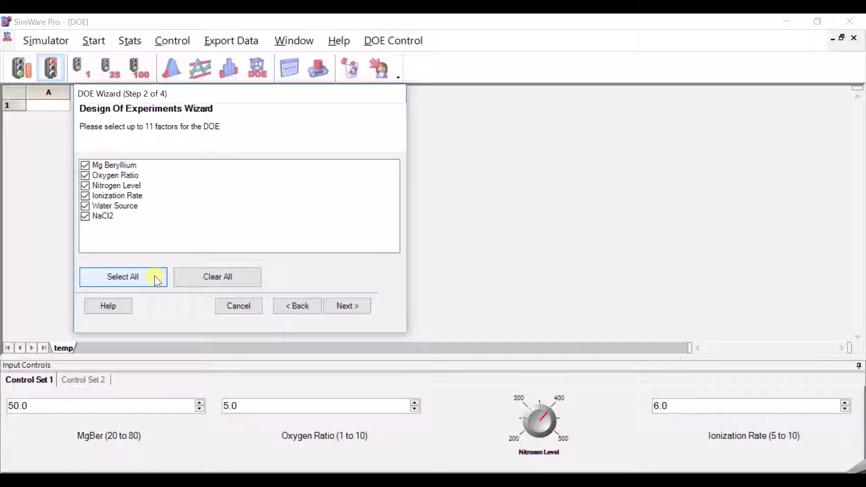
{"action": "left_click", "coordinate": [336, 308]}
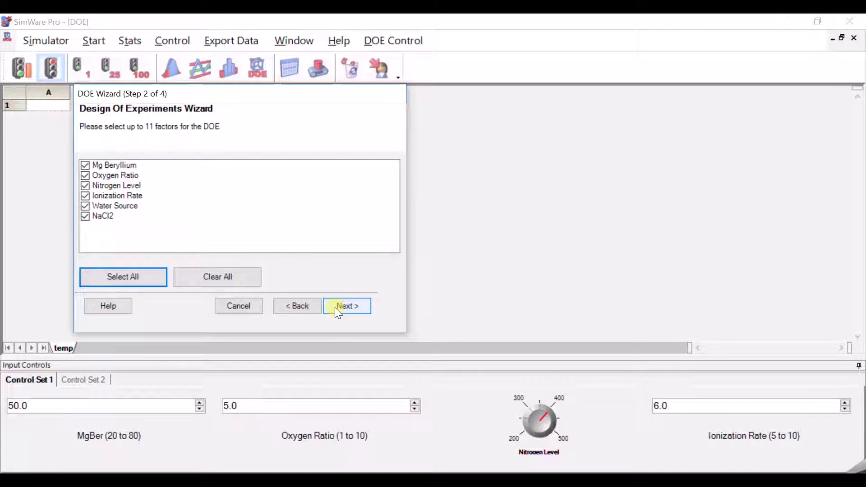
{"action": "left_click", "coordinate": [335, 307]}
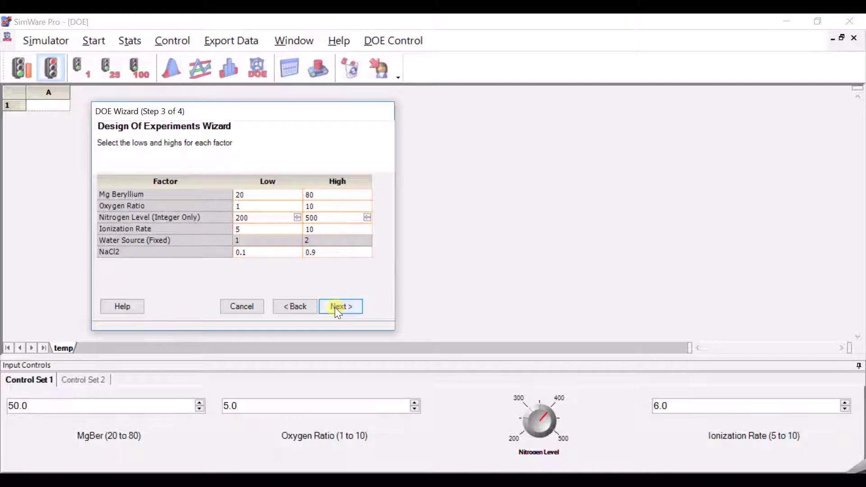
{"action": "left_click", "coordinate": [336, 309]}
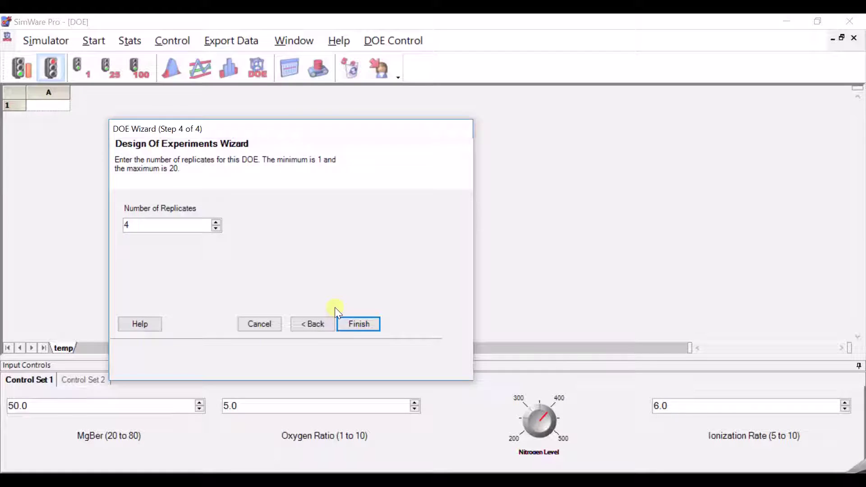
{"action": "left_click", "coordinate": [318, 324]}
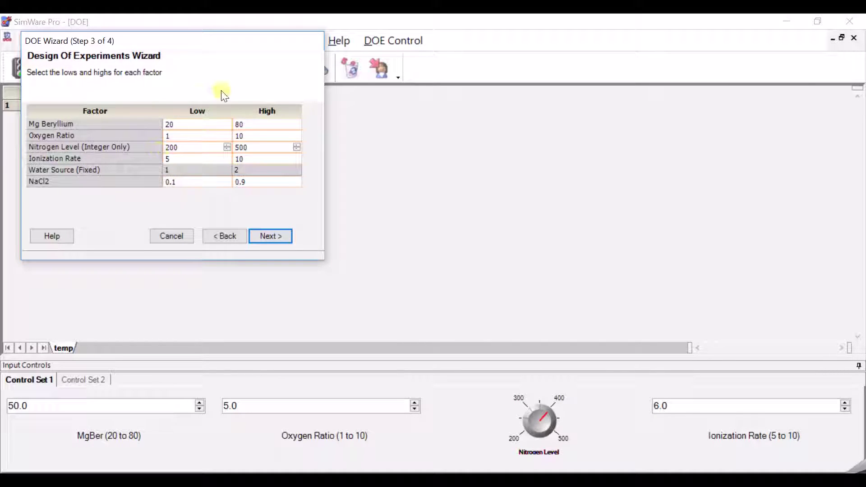
{"action": "left_click", "coordinate": [270, 236]}
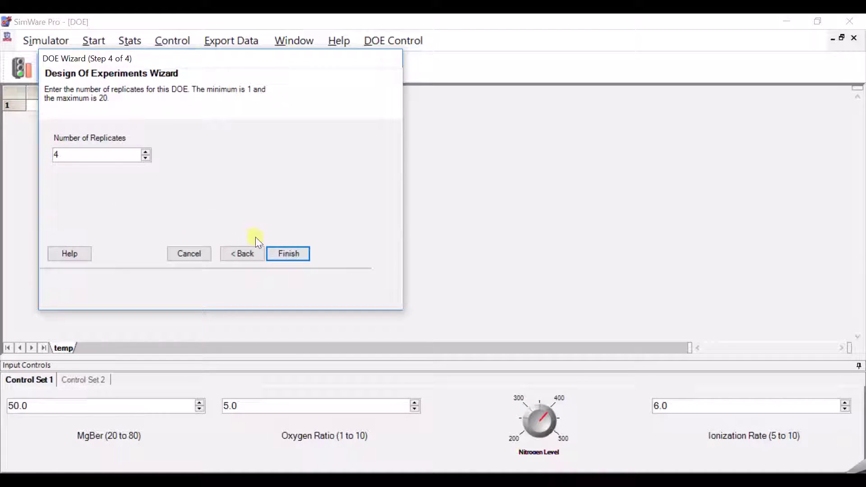
Step: Build the 12-run L12 table with Y1–Y4 replicates and export it to Excel as Screen.xls in DOE PRO format
{"action": "left_click", "coordinate": [279, 254]}
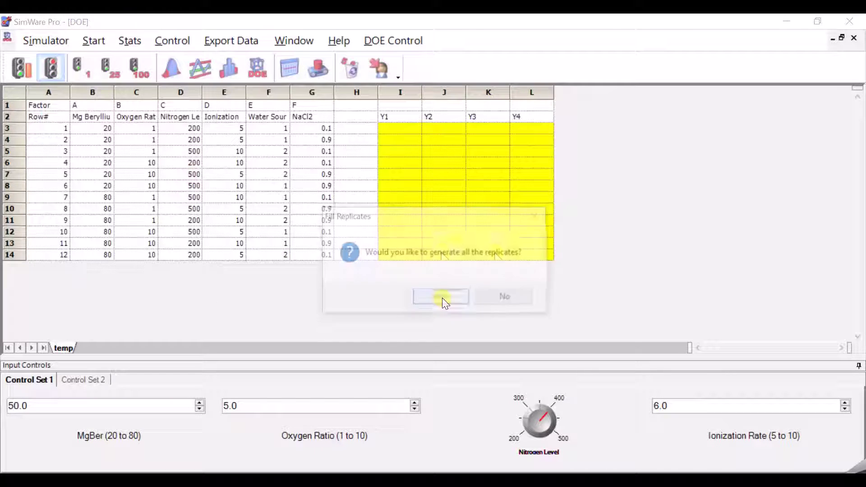
{"action": "left_click", "coordinate": [442, 297]}
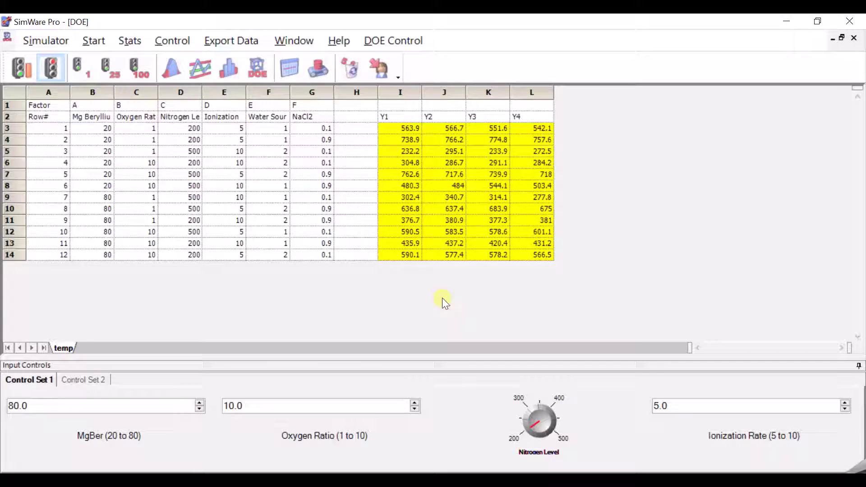
{"action": "left_click", "coordinate": [368, 45]}
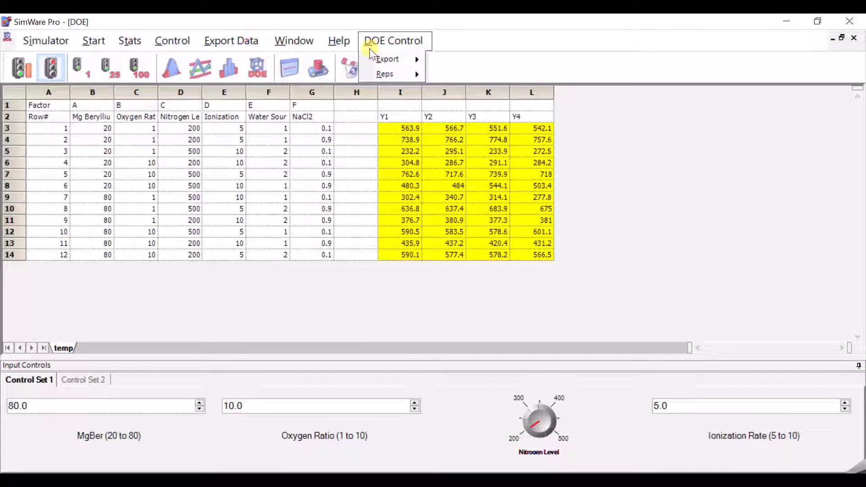
{"action": "mouse_move", "coordinate": [388, 59]}
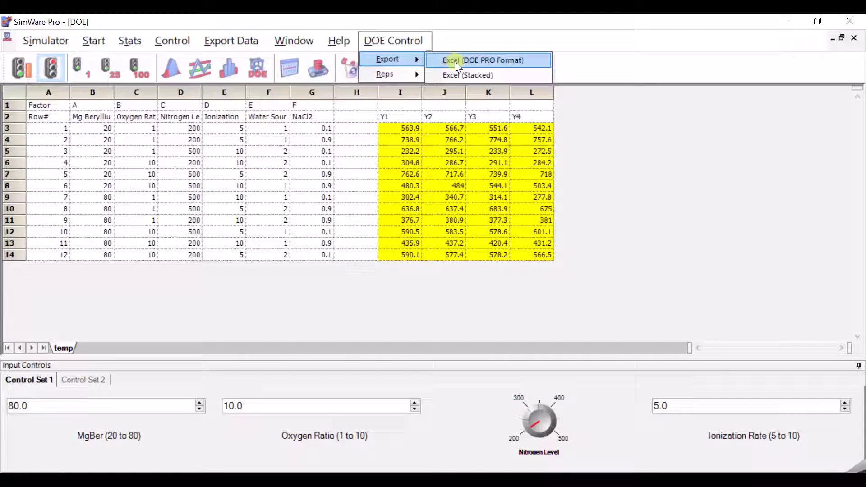
{"action": "left_click", "coordinate": [454, 61]}
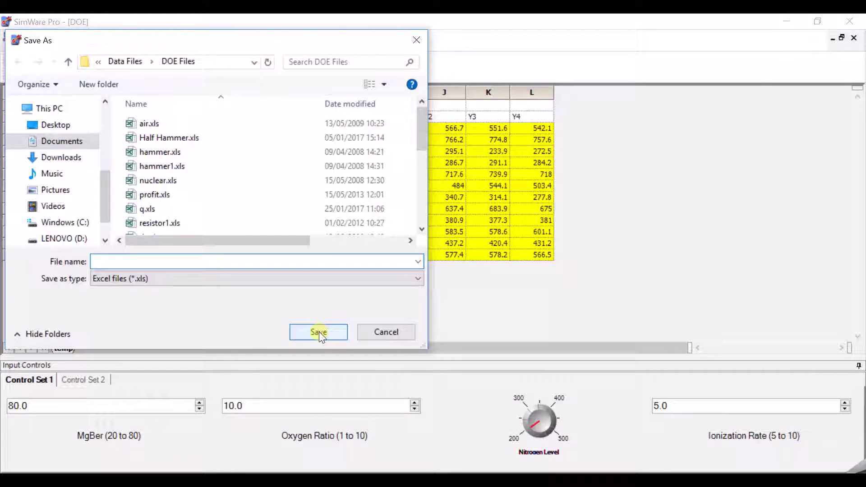
{"action": "type", "text": "Screen"}
{"action": "left_click", "coordinate": [316, 333]}
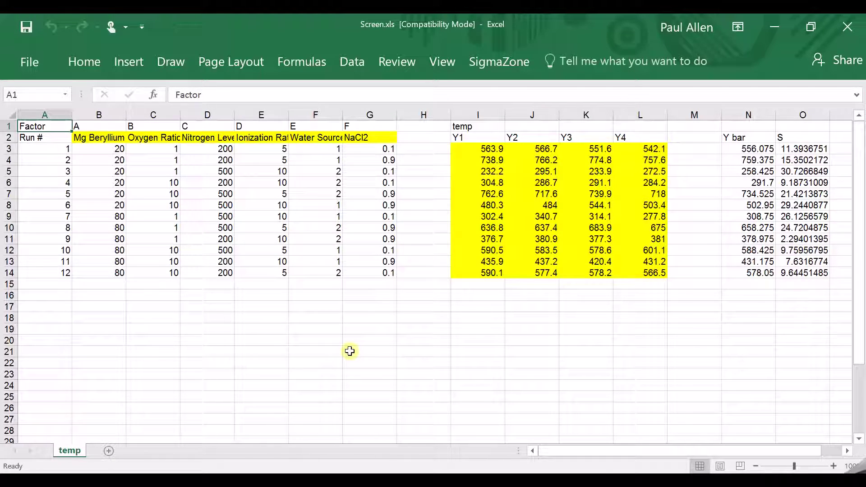
Step: Create both Y-hat and S-hat marginal means plots of temp from the SigmaZone Analyze Design menu
{"action": "left_click", "coordinate": [499, 59]}
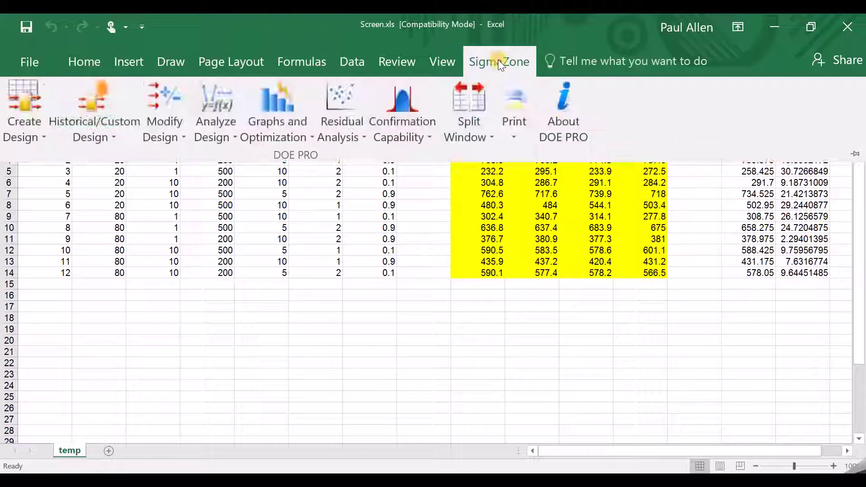
{"action": "left_click", "coordinate": [213, 131]}
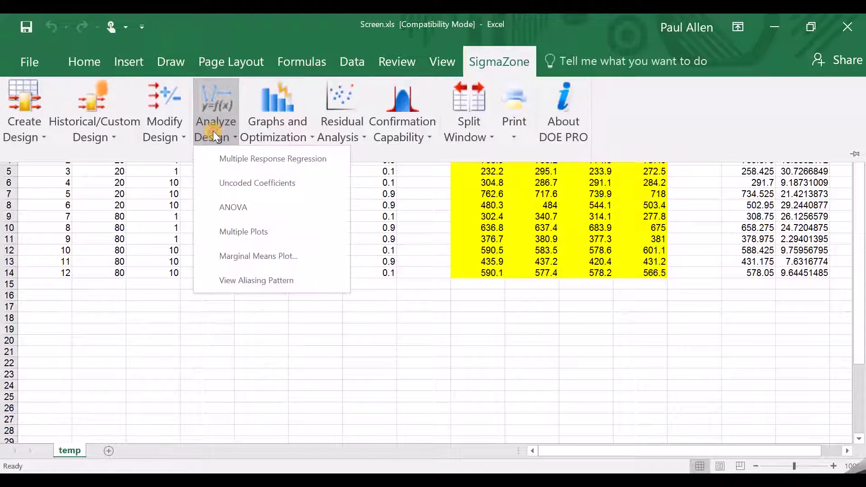
{"action": "left_click", "coordinate": [262, 255]}
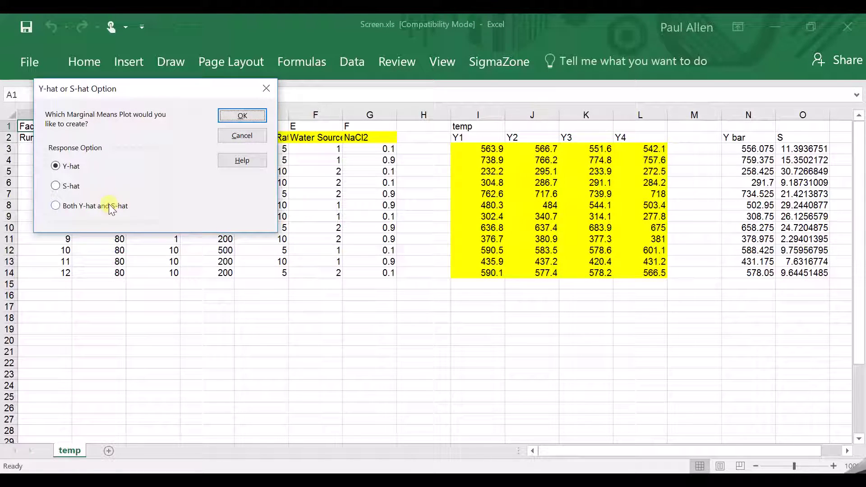
{"action": "left_click", "coordinate": [110, 205]}
{"action": "left_click", "coordinate": [232, 117]}
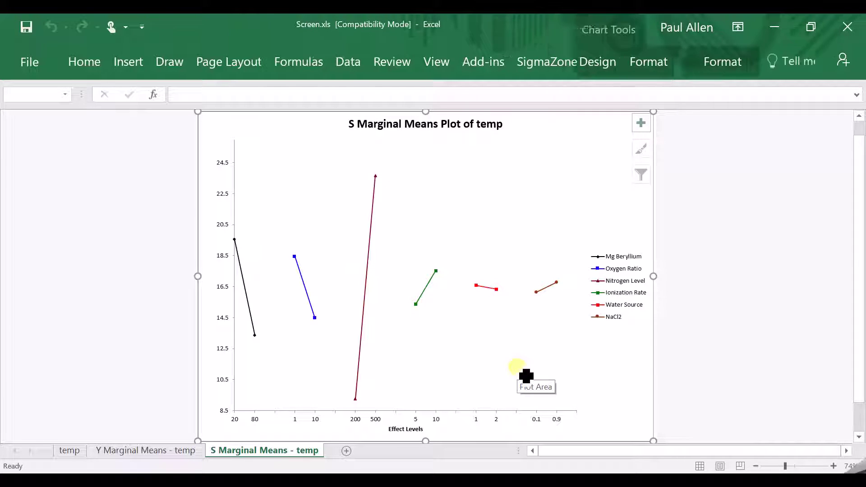
Step: Circle Nitrogen's 200 level on the S plot, then mark the Nitrogen, Ionization and NaCl2 lines on the Y plot
{"action": "left_click", "coordinate": [158, 221]}
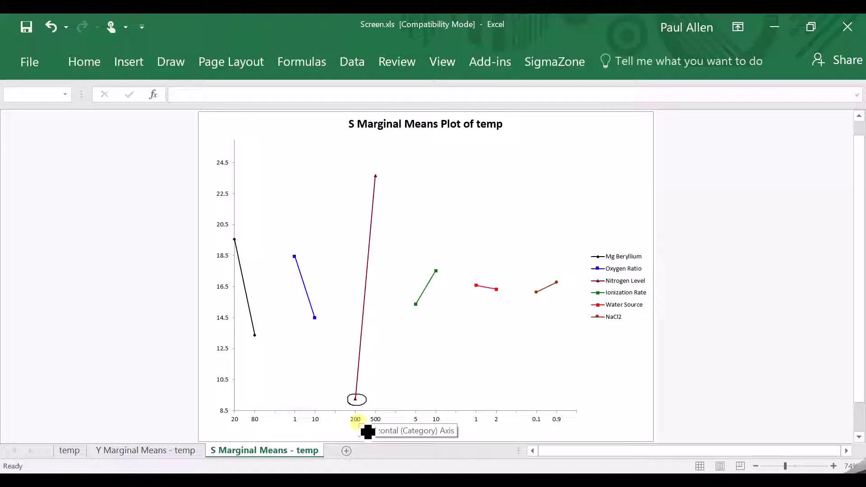
{"action": "left_click_drag", "start_coordinate": [357, 415], "coordinate": [366, 428]}
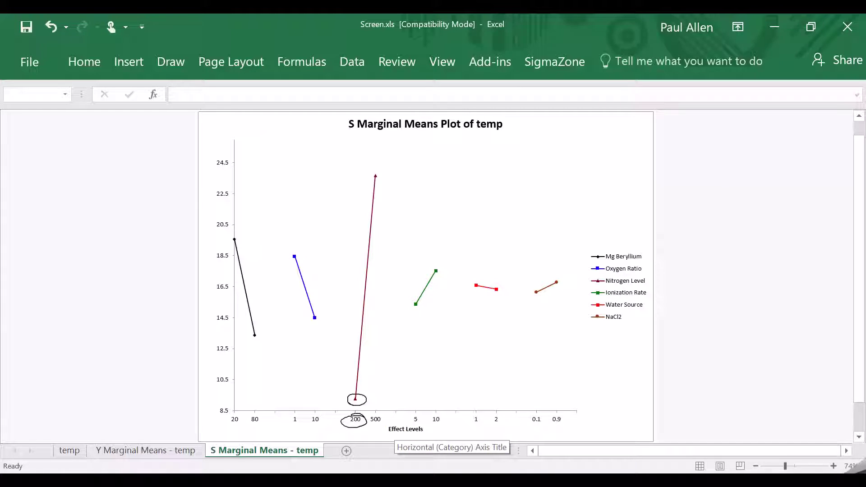
{"action": "left_click", "coordinate": [161, 451]}
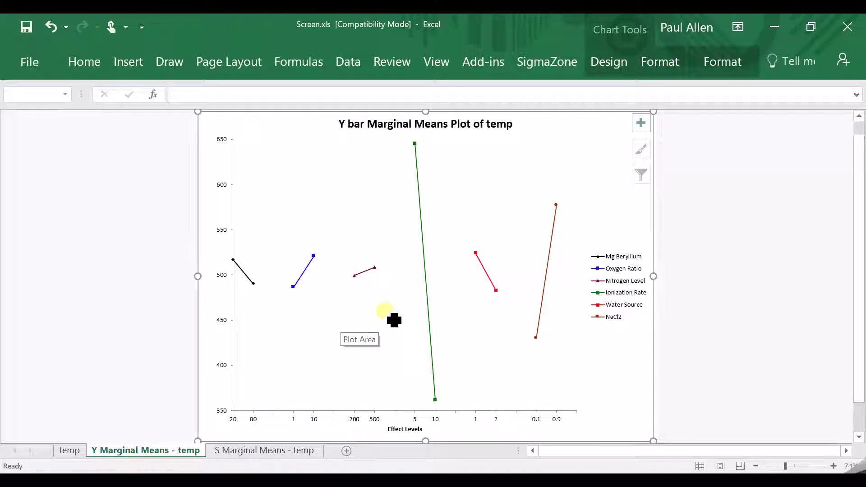
{"action": "left_click_drag", "start_coordinate": [375, 288], "coordinate": [344, 276]}
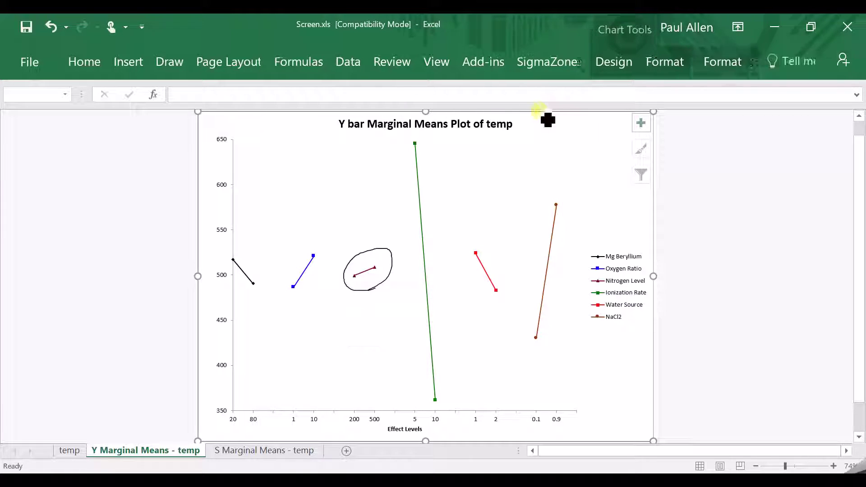
{"action": "left_click_drag", "start_coordinate": [458, 155], "coordinate": [423, 178]}
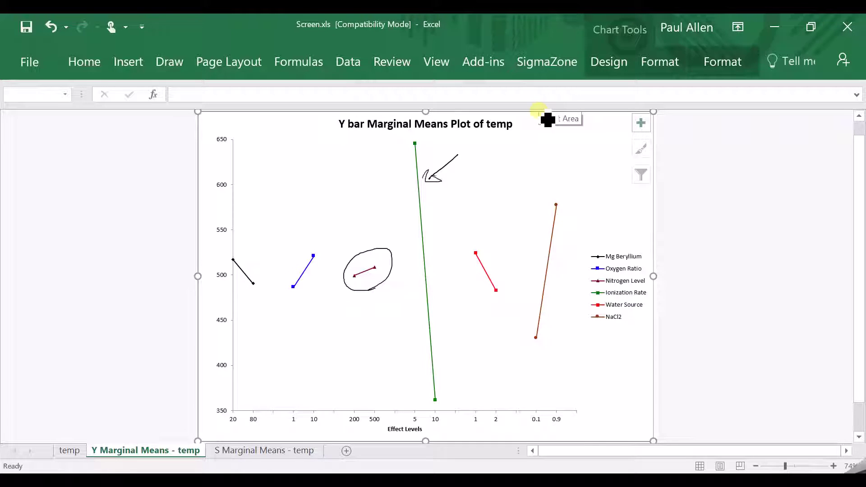
{"action": "mouse_move", "coordinate": [526, 200]}
{"action": "left_mouse_down"}
{"action": "mouse_move", "coordinate": [546, 220]}
{"action": "mouse_move", "coordinate": [549, 214]}
{"action": "mouse_move", "coordinate": [487, 259]}
{"action": "left_mouse_up"}
{"action": "key", "text": "Escape"}
Step: Loop around the Ionization Rate, Water Source and NaCl2 lines on the Y bar plot
{"action": "left_click", "coordinate": [260, 446]}
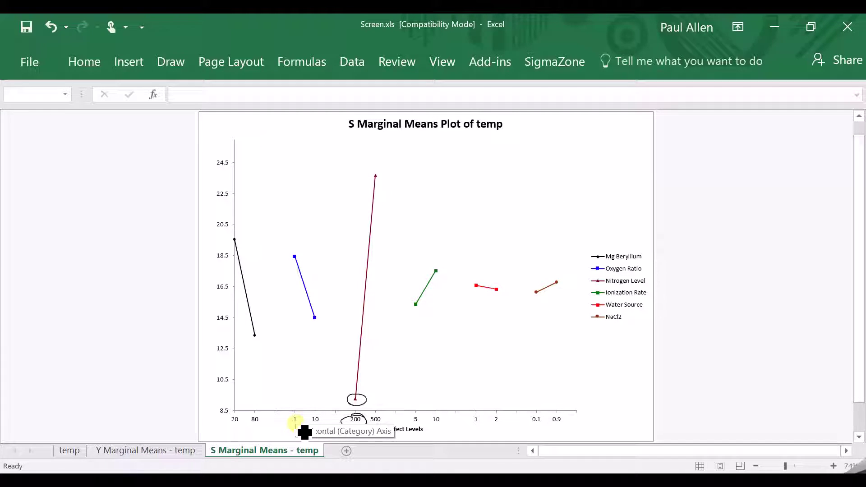
{"action": "left_click", "coordinate": [174, 450]}
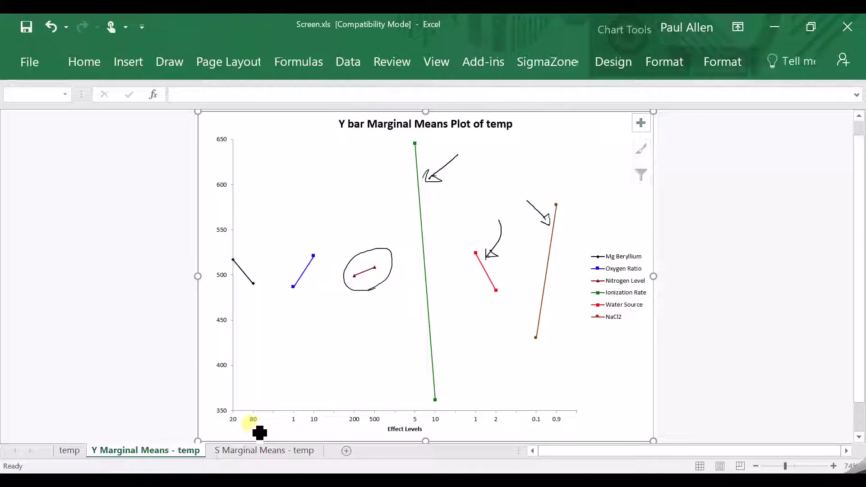
{"action": "mouse_move", "coordinate": [396, 136]}
{"action": "left_mouse_down"}
{"action": "mouse_move", "coordinate": [540, 158]}
{"action": "mouse_move", "coordinate": [557, 195]}
{"action": "mouse_move", "coordinate": [543, 405]}
{"action": "mouse_move", "coordinate": [457, 407]}
{"action": "left_mouse_up"}
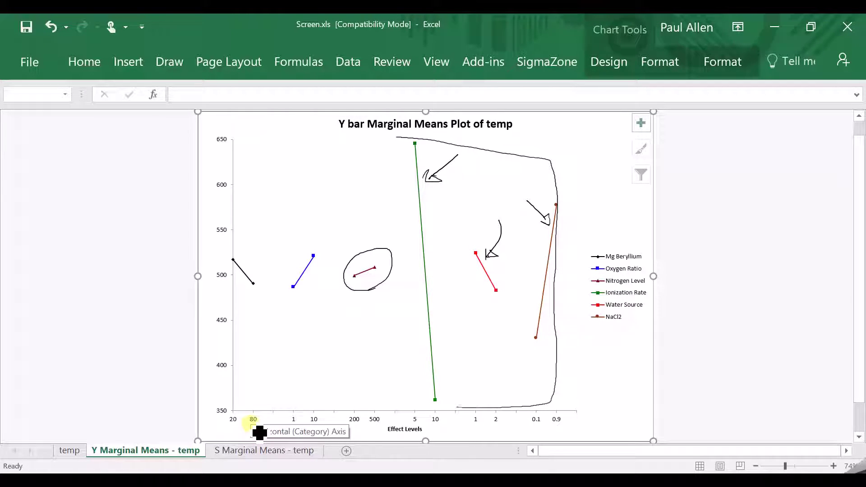
{"action": "left_click_drag", "start_coordinate": [411, 375], "coordinate": [408, 174]}
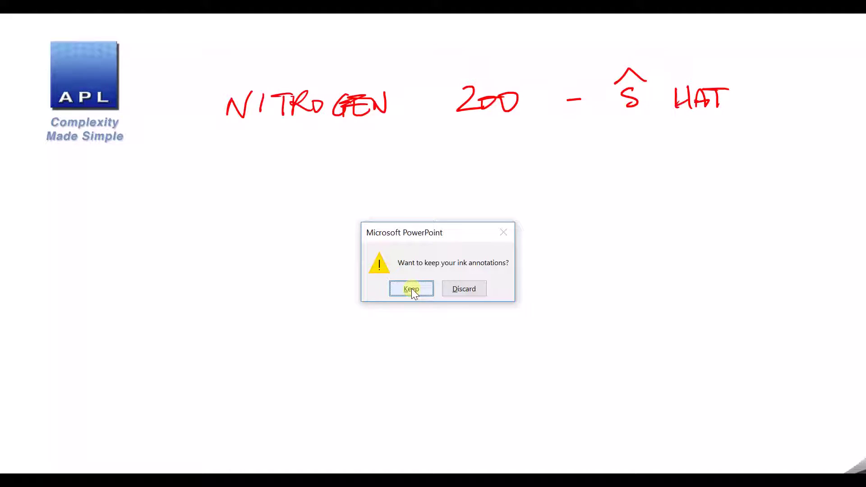
Step: Keep the 'Nitrogen 200 – S hat' ink note on slide 1 and bring the Screen.xls chart forward
{"action": "left_click", "coordinate": [411, 288]}
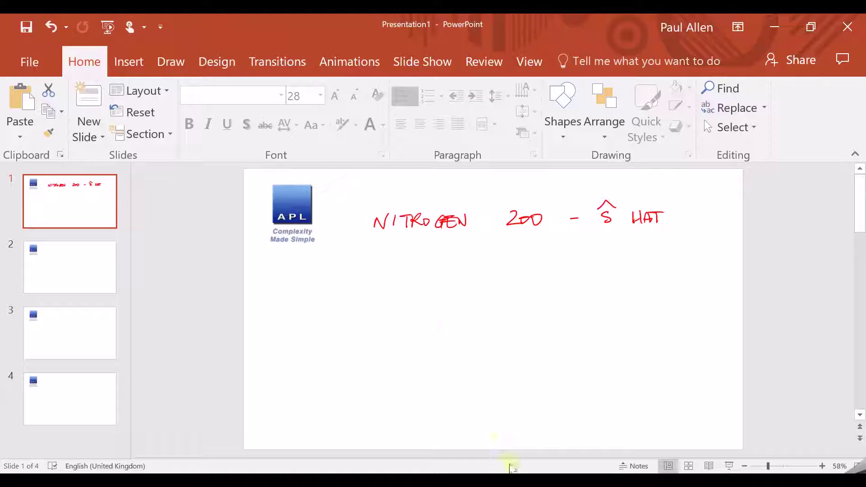
{"action": "left_click", "coordinate": [553, 480]}
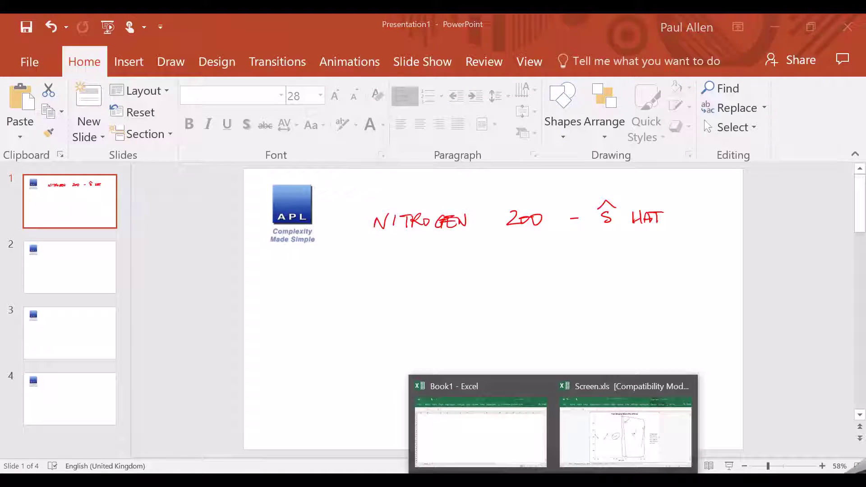
{"action": "left_click", "coordinate": [572, 459]}
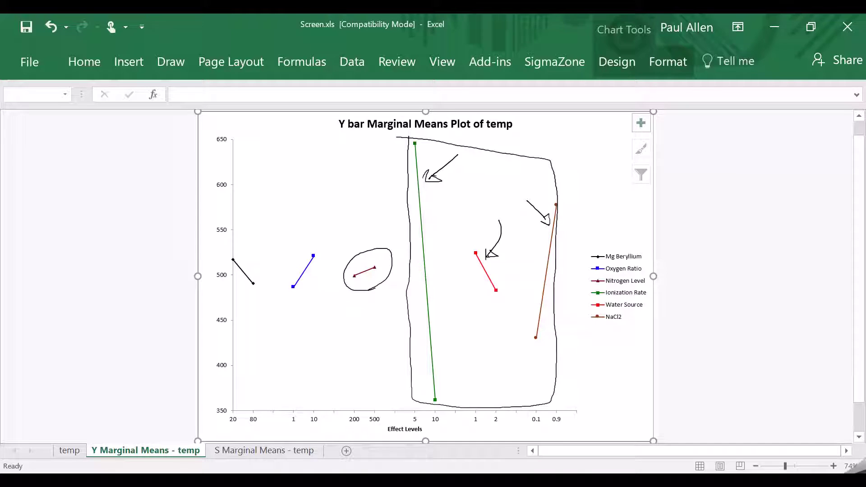
Step: Back in PowerPoint, keep the boxed Ion, Water, NaCl list and 2³ full factorial ink note
{"action": "key", "text": "alt+Tab"}
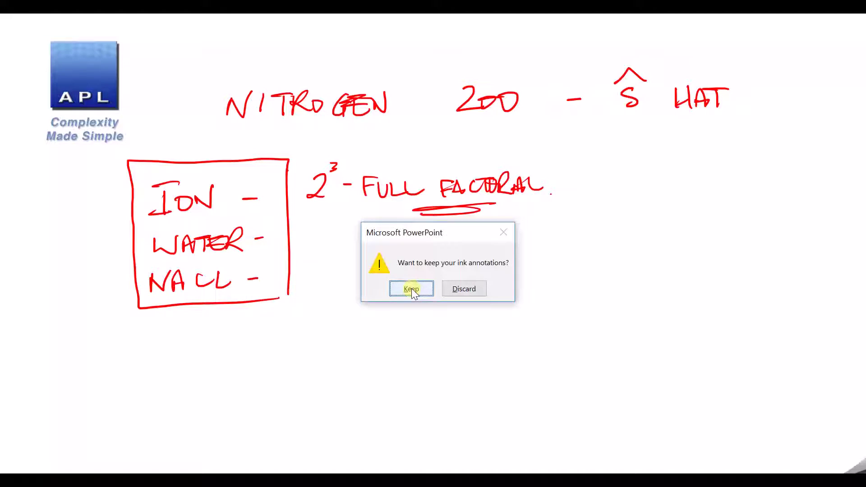
{"action": "left_click", "coordinate": [411, 289]}
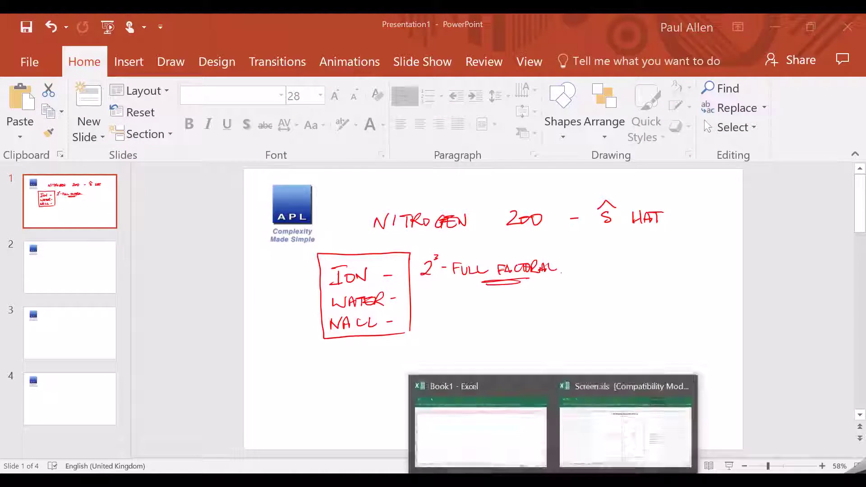
Step: In Screen.xls, loop the Mg Beryllium and Oxygen Ratio high points near 520
{"action": "left_click", "coordinate": [579, 458]}
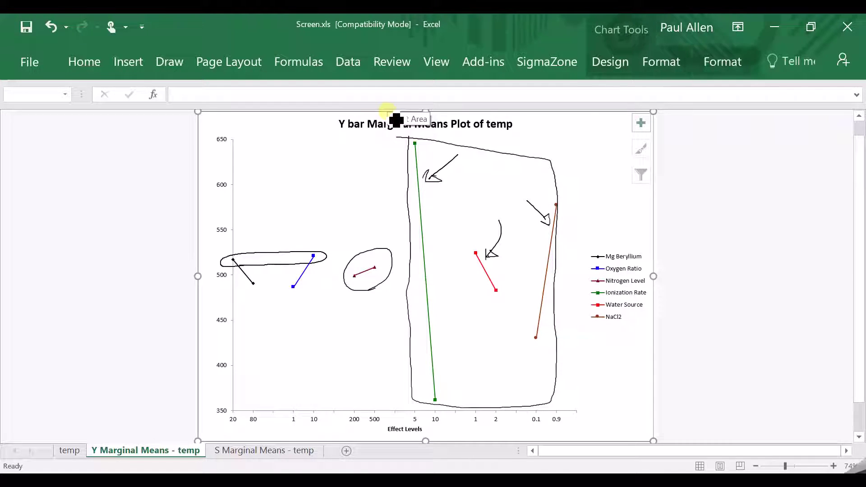
{"action": "left_click", "coordinate": [395, 120]}
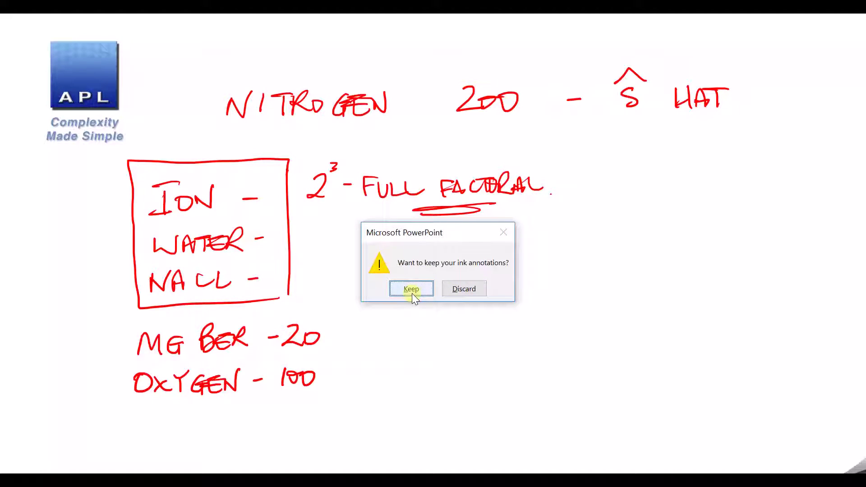
Step: Keep the slide 1 ink noting Mg Beryllium 20 and the Oxygen setting, then return to the Excel chart
{"action": "left_click", "coordinate": [412, 292]}
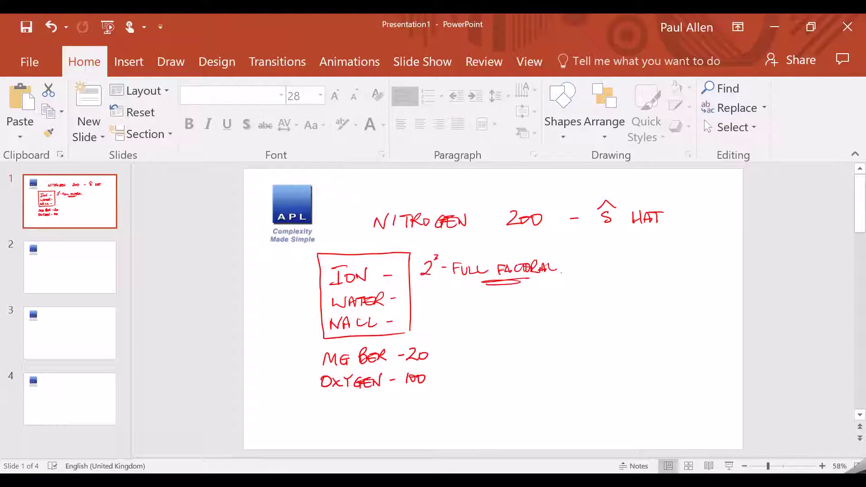
{"action": "left_click", "coordinate": [579, 455]}
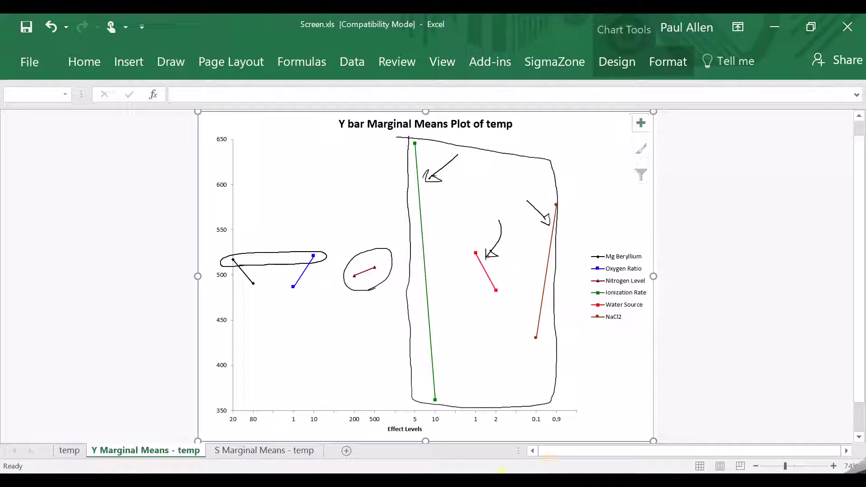
Step: Draw the Ion/Water/NaCl cube and the PF/CE/NLX/SOP note on slide 1, and keep the ink
{"action": "left_click", "coordinate": [486, 466]}
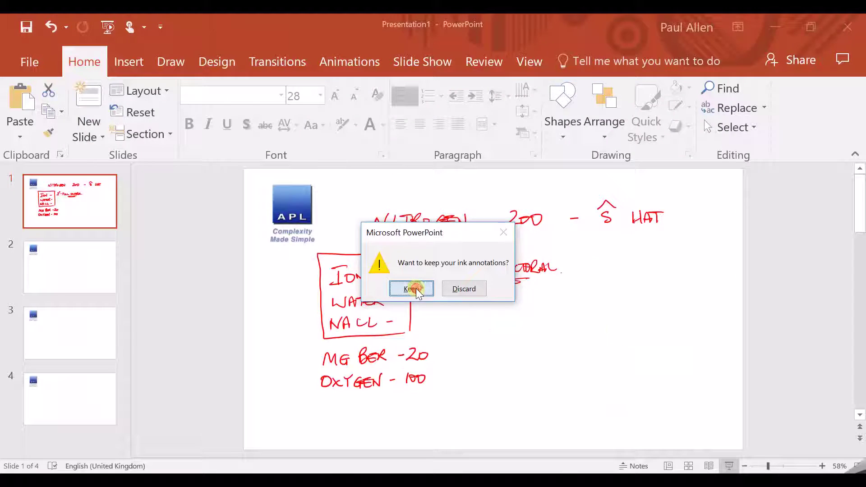
{"action": "left_click", "coordinate": [416, 288]}
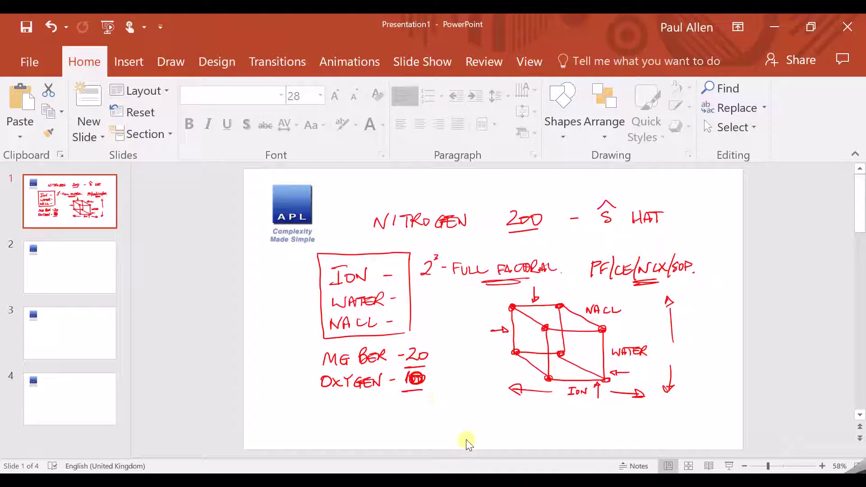
Step: Return to SimWare Pro's 12-run DOE sheet and lower MgBer from 80 to its minimum of 20
{"action": "left_click", "coordinate": [412, 390]}
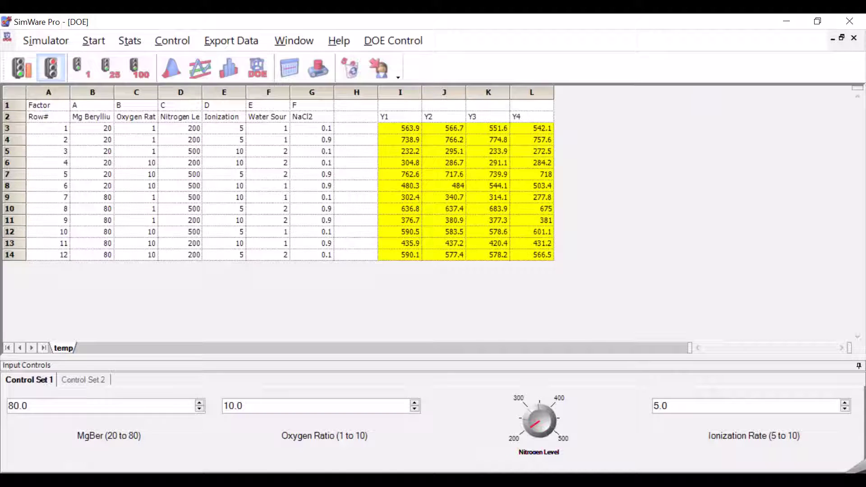
{"action": "left_click", "coordinate": [200, 409]}
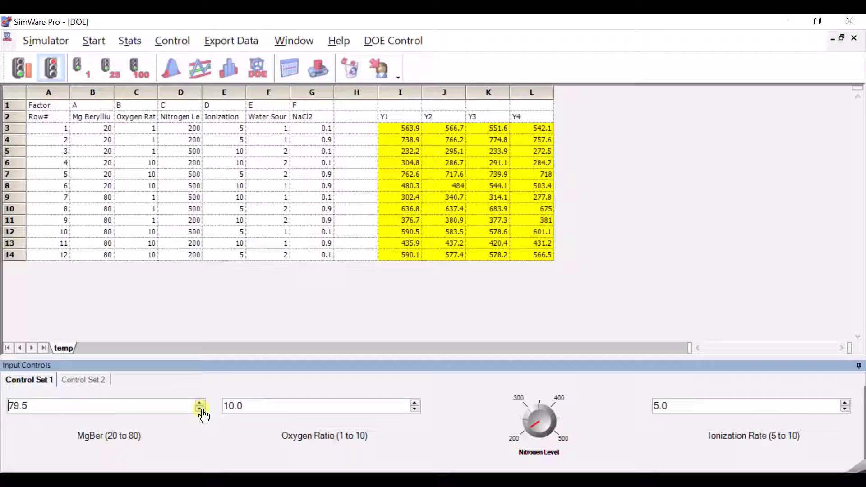
{"action": "left_click", "coordinate": [200, 409]}
{"action": "left_click", "coordinate": [200, 410]}
{"action": "left_click", "coordinate": [200, 409]}
{"action": "left_click", "coordinate": [200, 410]}
{"action": "left_click", "coordinate": [199, 410]}
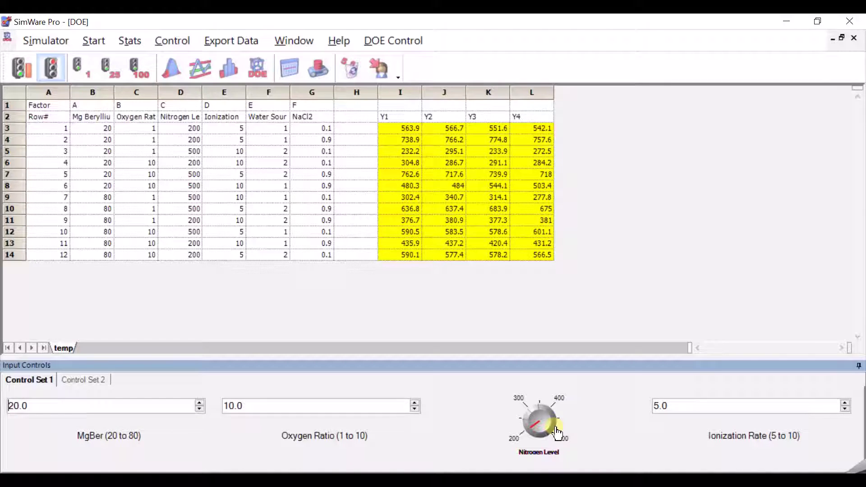
Step: Start a 3 Factor Full Factorial (8 Runs) design on Ionization Rate, Water Source and NaCl2
{"action": "left_click", "coordinate": [253, 65]}
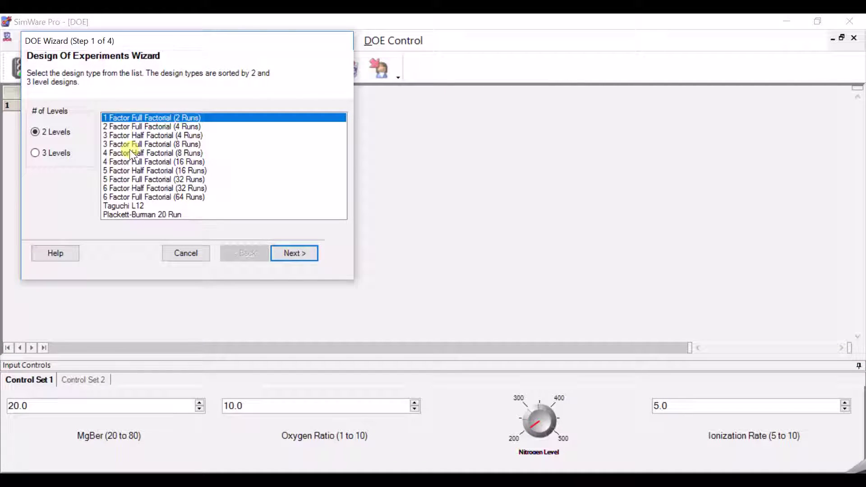
{"action": "left_click", "coordinate": [129, 147]}
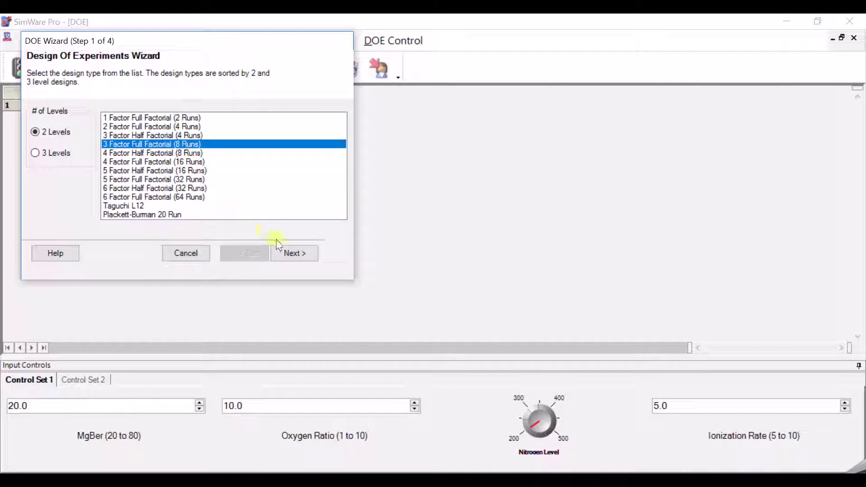
{"action": "left_click", "coordinate": [291, 252]}
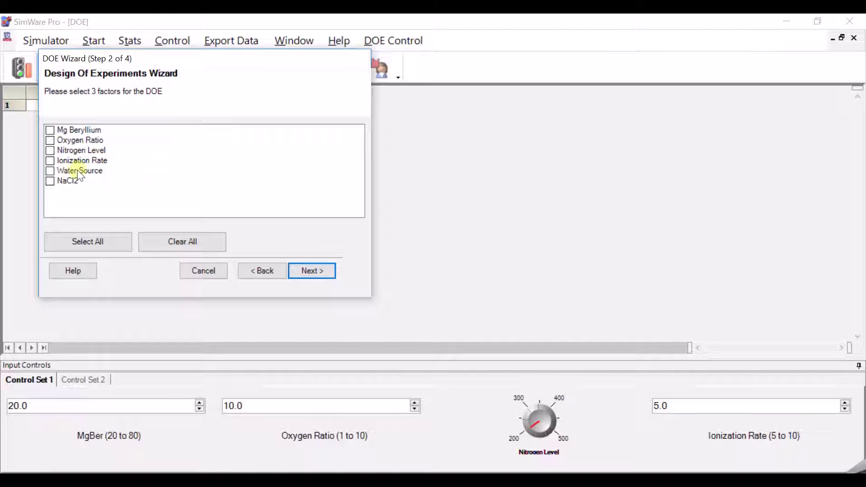
{"action": "left_click", "coordinate": [50, 161]}
{"action": "left_click", "coordinate": [51, 172]}
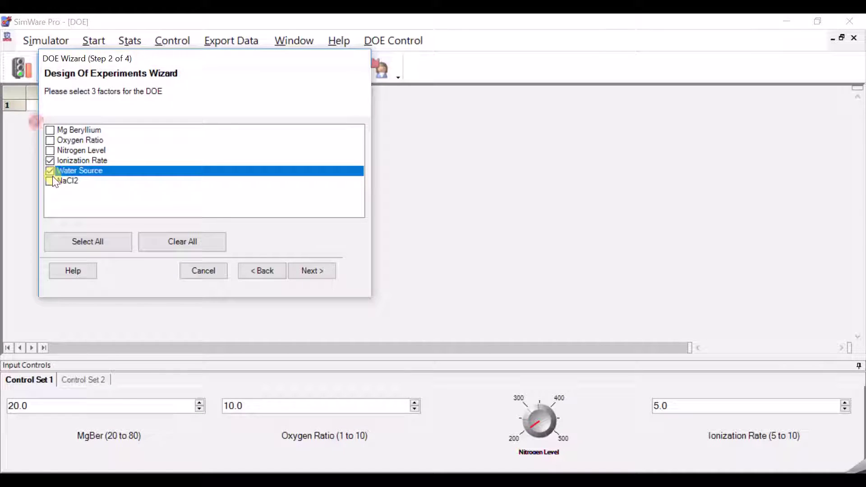
{"action": "left_click", "coordinate": [51, 174]}
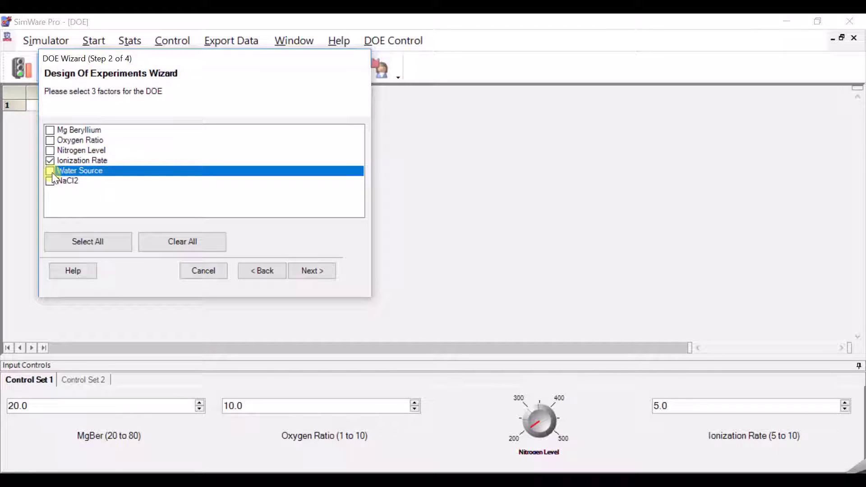
{"action": "left_click", "coordinate": [50, 171]}
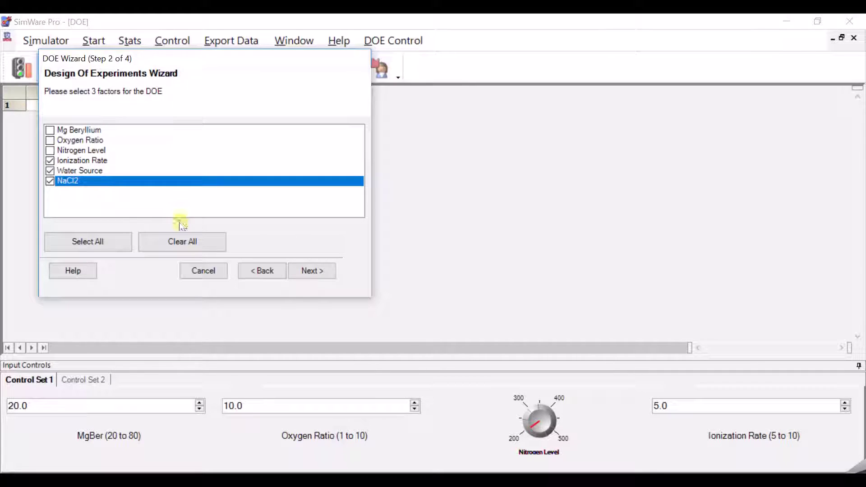
Step: Accept the factor levels, use 5 replicates, and generate the design with simulated results
{"action": "left_click", "coordinate": [302, 271]}
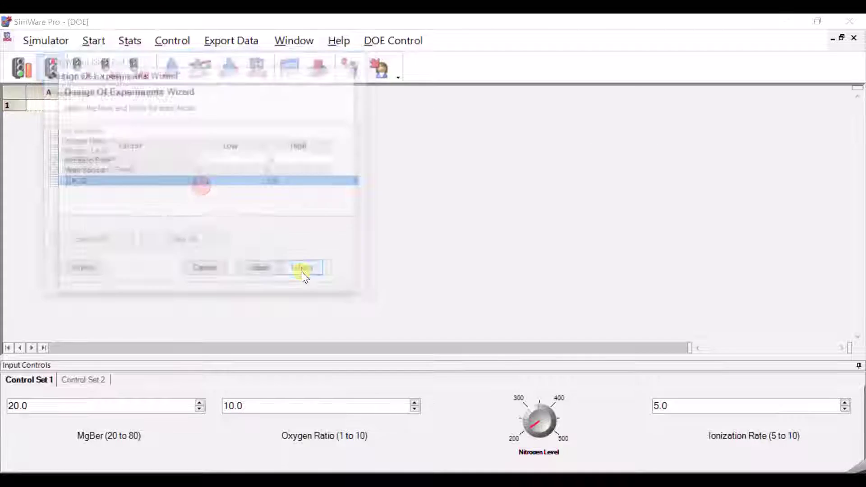
{"action": "left_click", "coordinate": [302, 272]}
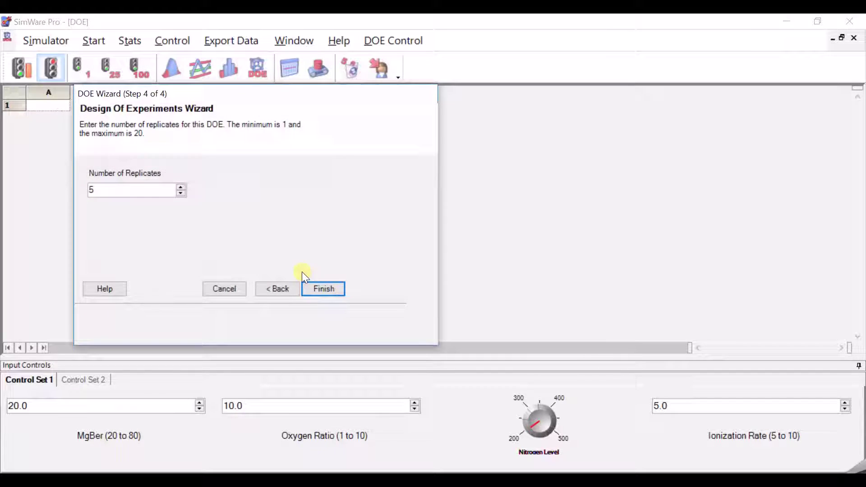
{"action": "left_click", "coordinate": [318, 290]}
{"action": "left_click", "coordinate": [443, 299]}
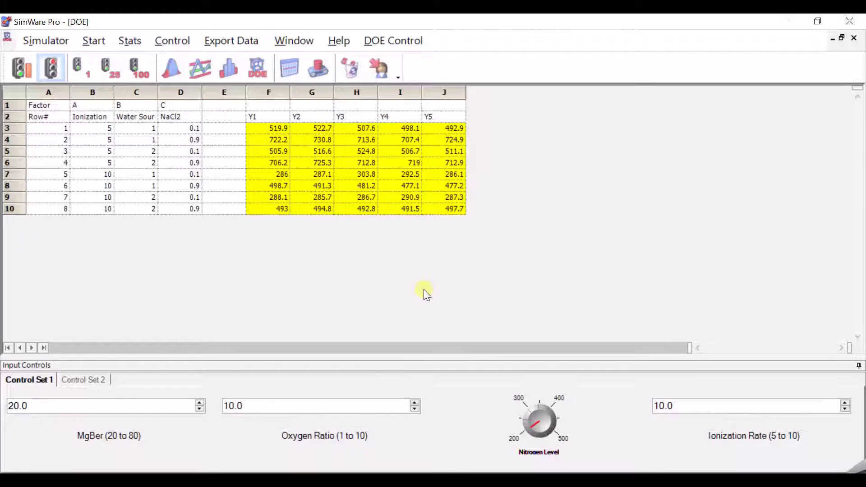
Step: Export the 8-run design as an Excel (DOE PRO Format) workbook named 'model'
{"action": "left_click", "coordinate": [385, 45]}
{"action": "mouse_move", "coordinate": [389, 59]}
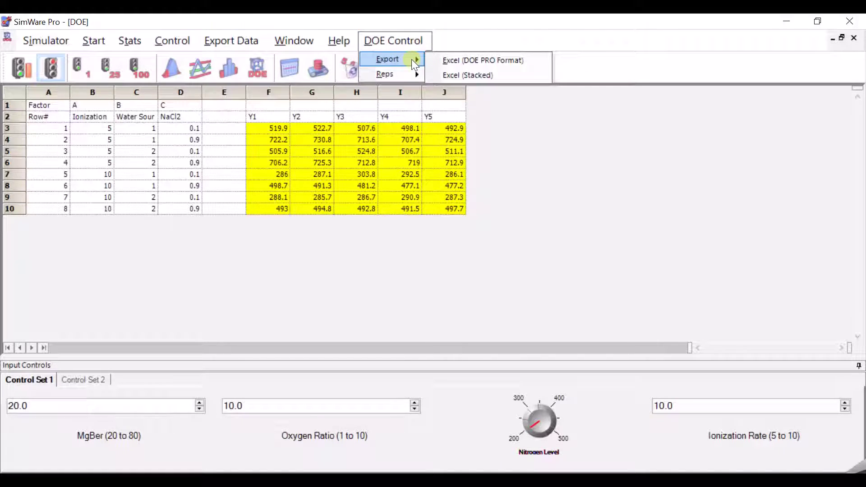
{"action": "left_click", "coordinate": [448, 61]}
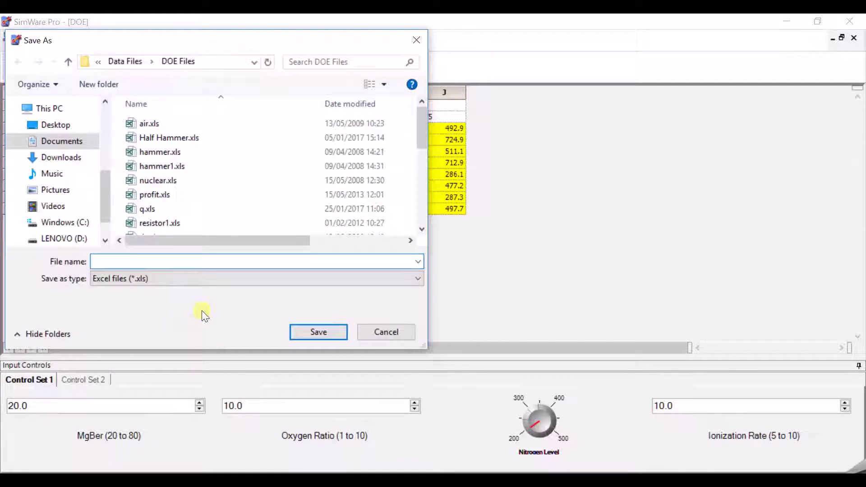
{"action": "type", "text": "m"}
{"action": "type", "text": "odel"}
{"action": "left_click", "coordinate": [296, 334]}
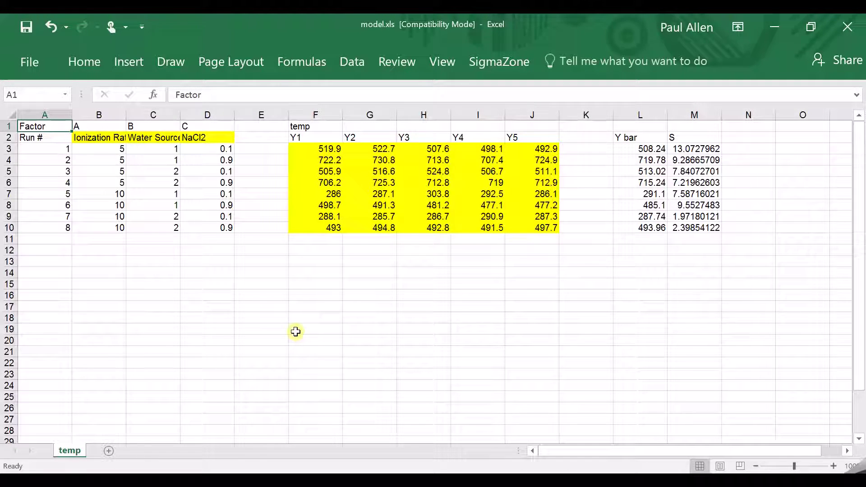
{"action": "left_click", "coordinate": [305, 271]}
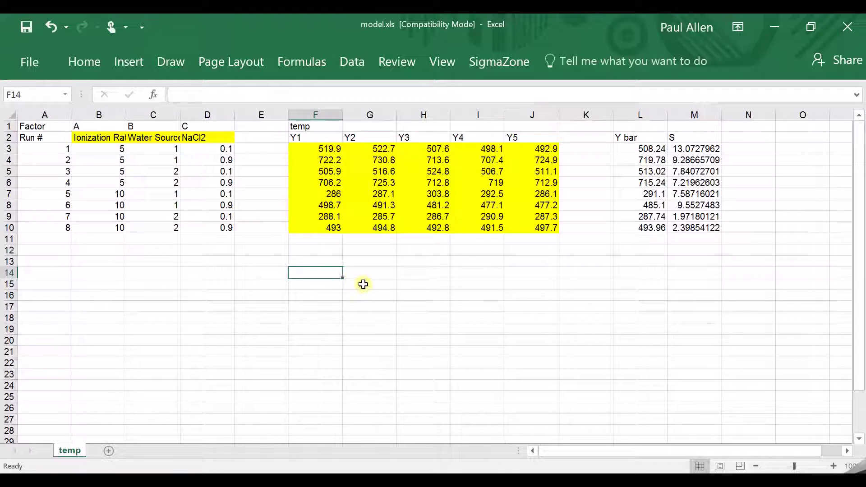
{"action": "left_click", "coordinate": [323, 152]}
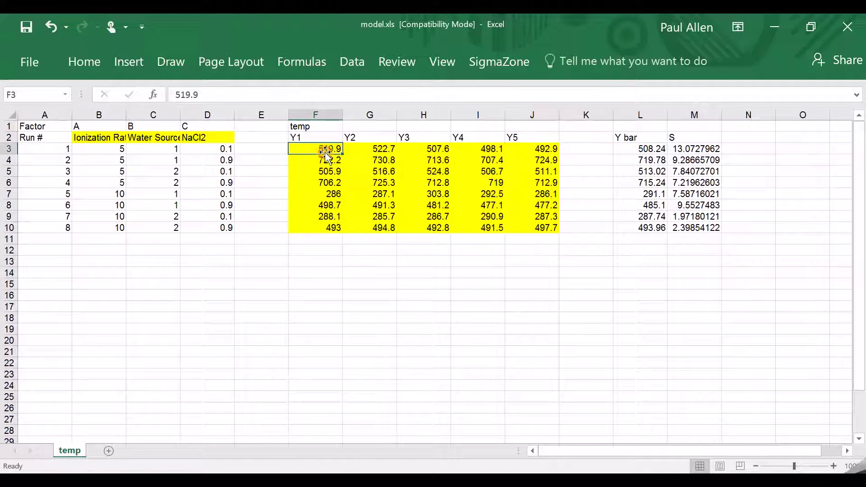
{"action": "left_click", "coordinate": [326, 192]}
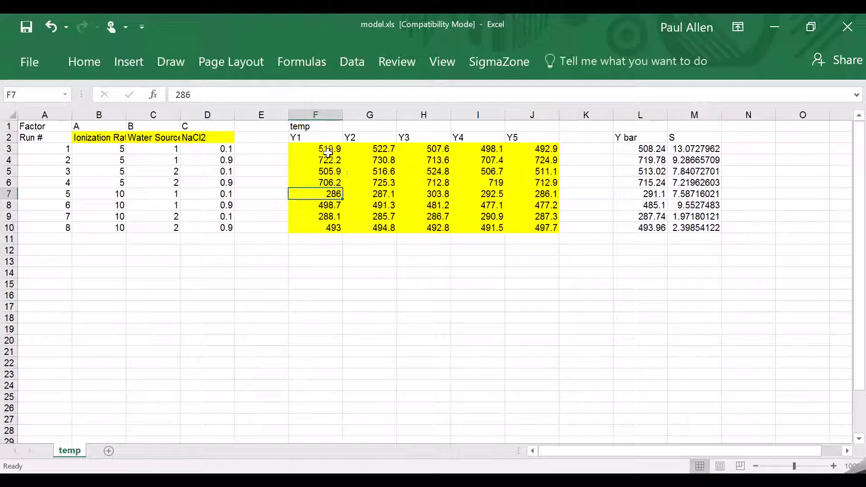
{"action": "left_click_drag", "start_coordinate": [326, 160], "coordinate": [530, 163]}
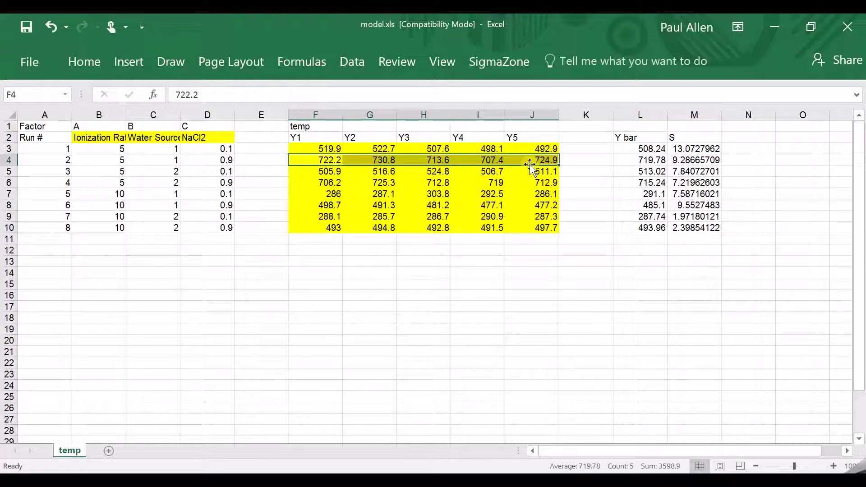
{"action": "left_click", "coordinate": [337, 184]}
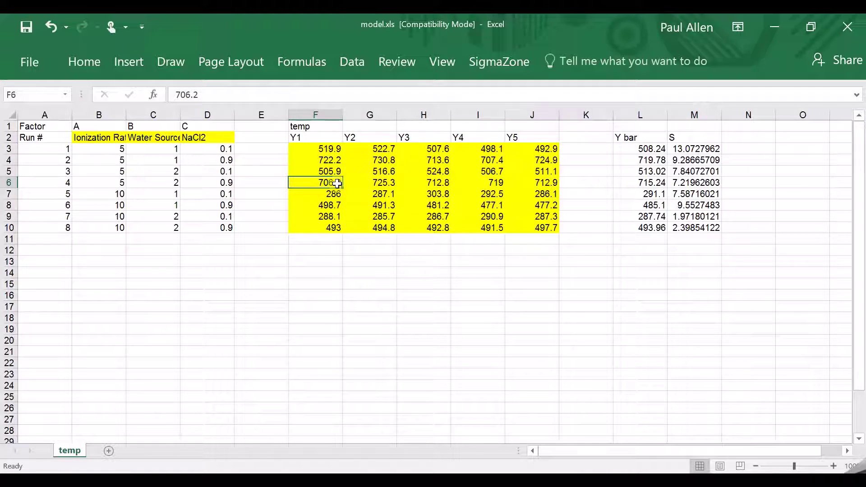
{"action": "left_click", "coordinate": [331, 193]}
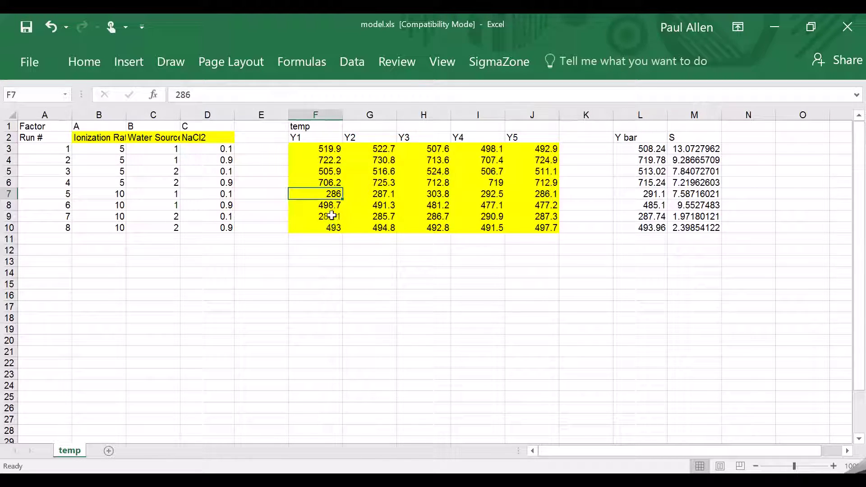
{"action": "left_click", "coordinate": [331, 216]}
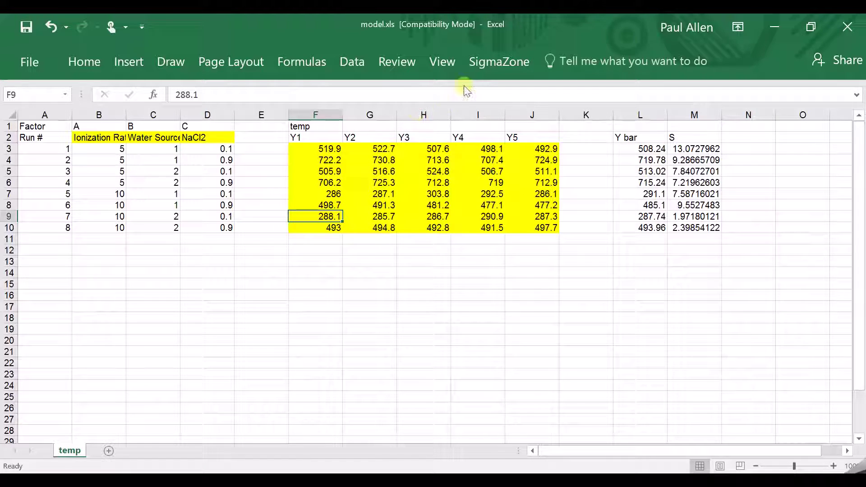
Step: Run SigmaZone's Multiple Response Regression on model.xls and select the resulting S-hat Model table
{"action": "left_click", "coordinate": [491, 68]}
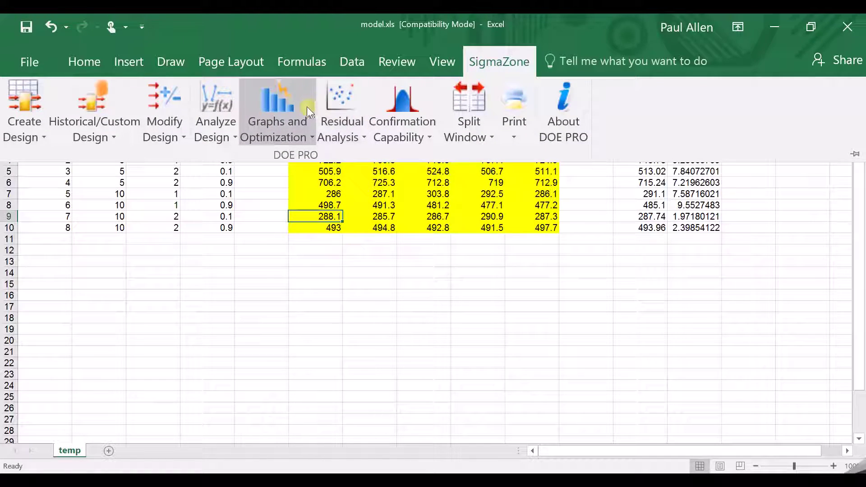
{"action": "left_click", "coordinate": [229, 124]}
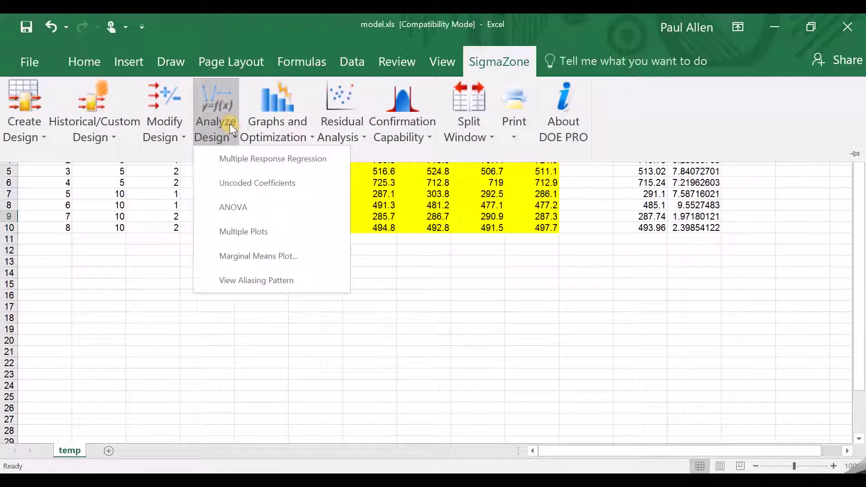
{"action": "left_click", "coordinate": [247, 159]}
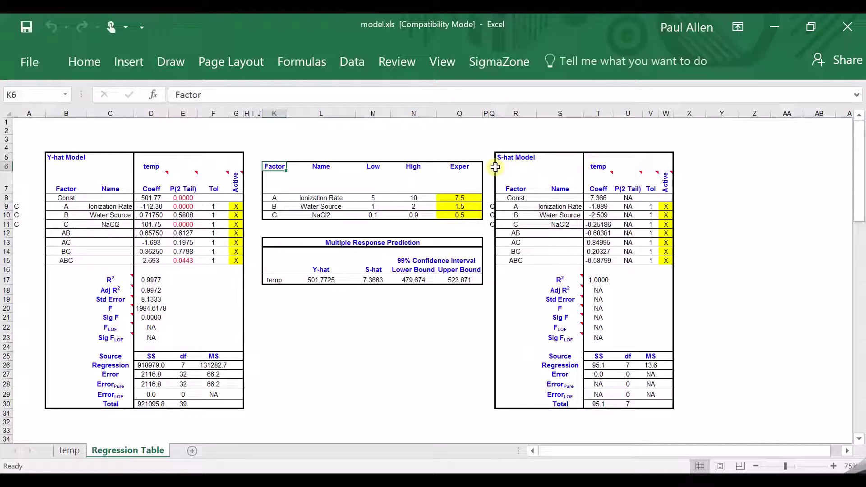
{"action": "left_click_drag", "start_coordinate": [495, 167], "coordinate": [669, 292]}
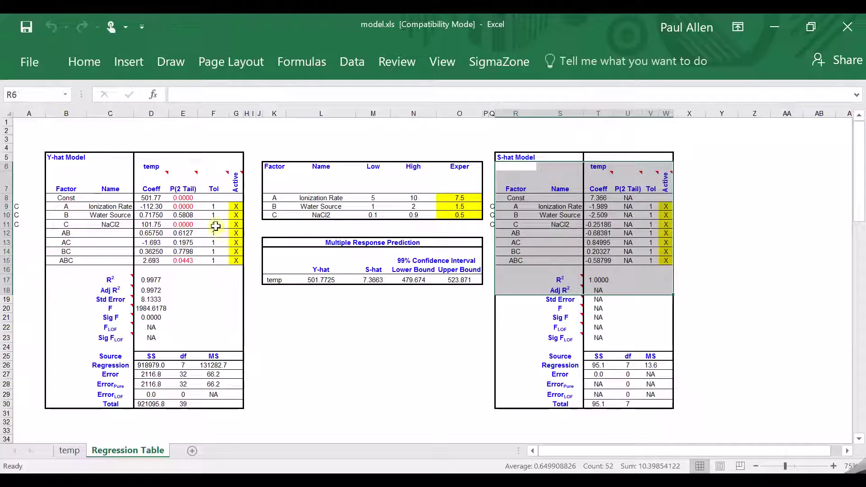
Step: Mark the BC term inactive and rerun the multiple response regression
{"action": "left_click", "coordinate": [234, 252]}
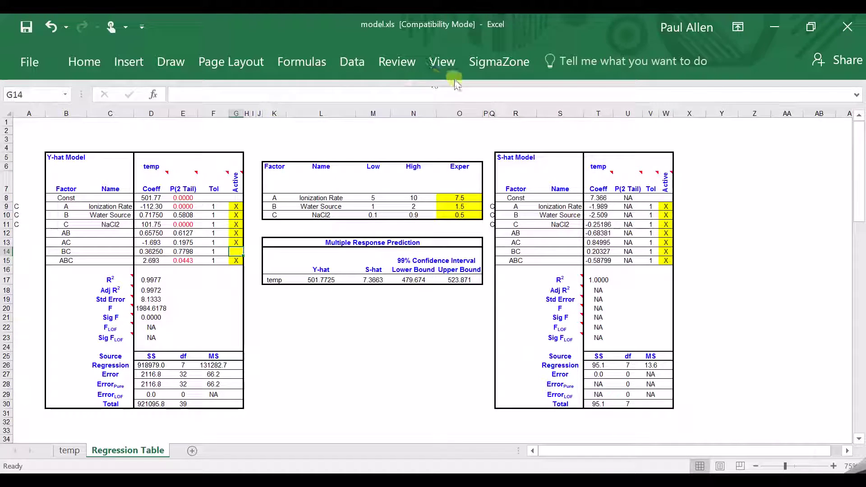
{"action": "left_click", "coordinate": [477, 66]}
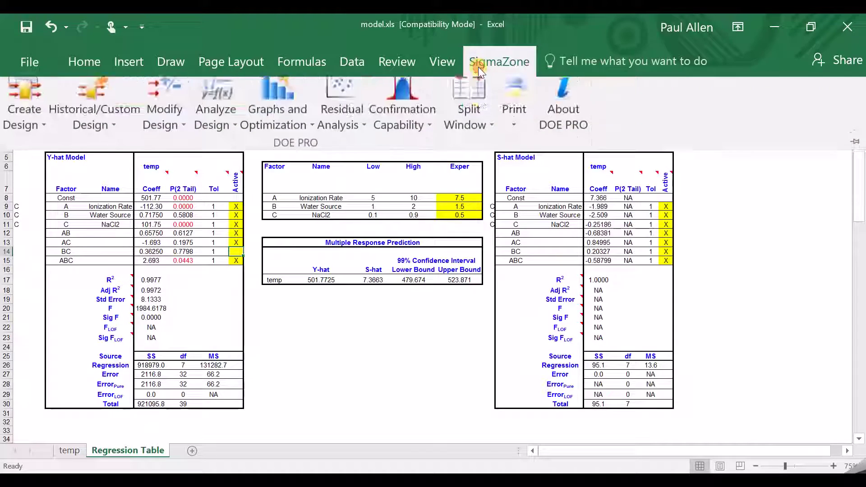
{"action": "left_click", "coordinate": [213, 136]}
{"action": "left_click", "coordinate": [230, 158]}
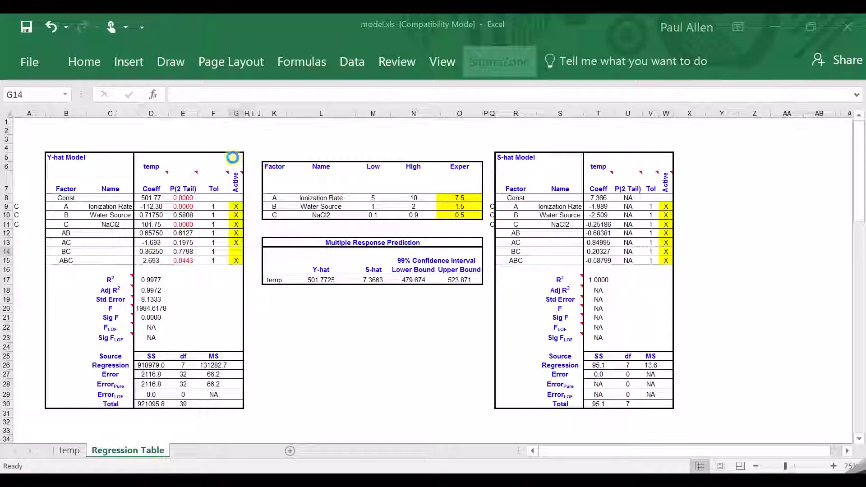
Step: Delete the AB term's active flag and refit, giving a model with standard error 7.93
{"action": "left_click", "coordinate": [235, 233]}
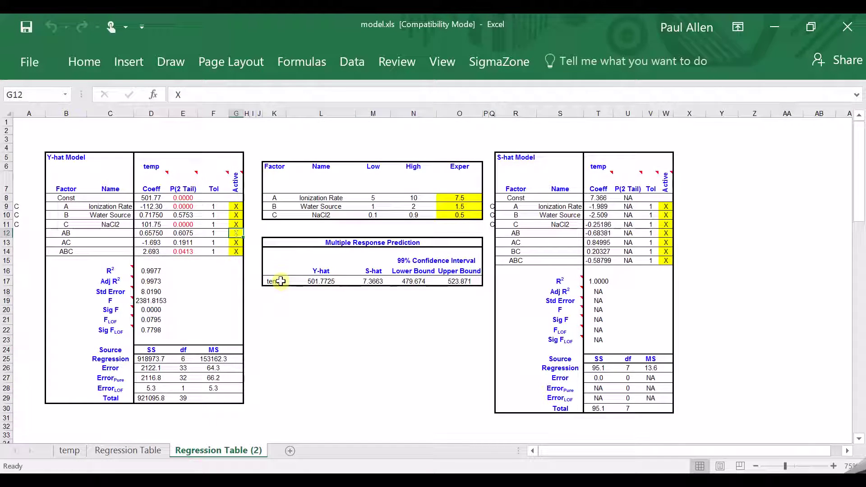
{"action": "key", "text": "Delete"}
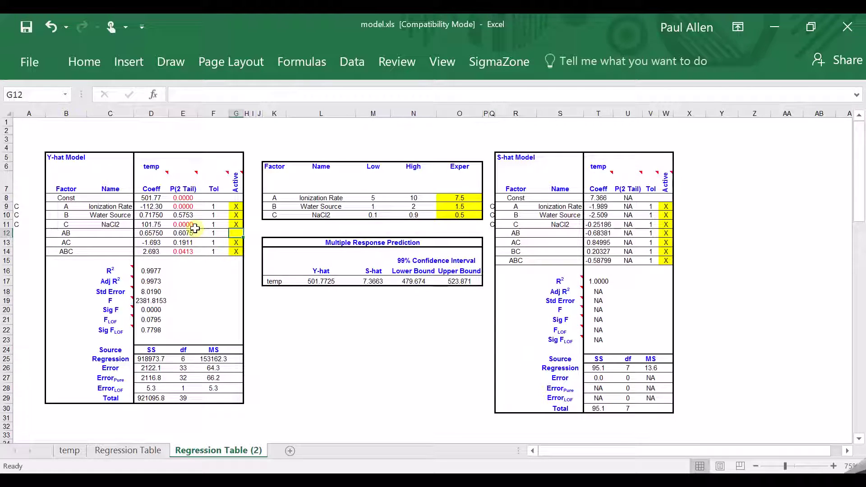
{"action": "left_click", "coordinate": [483, 67]}
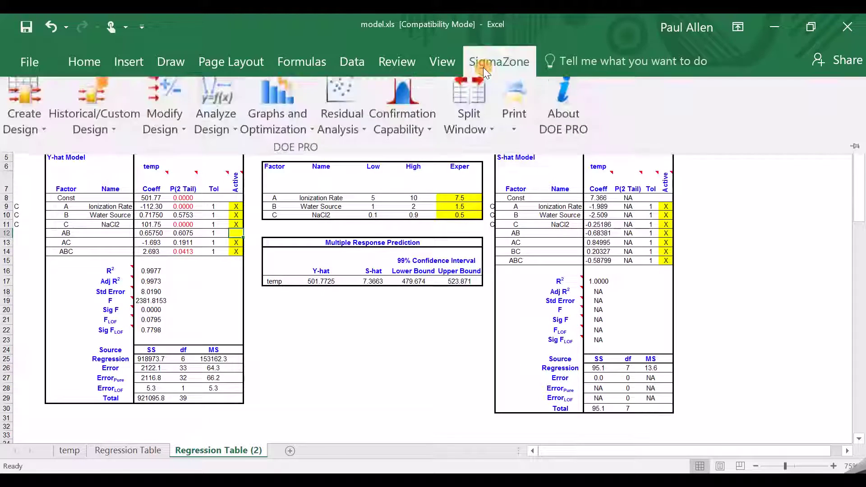
{"action": "left_click", "coordinate": [230, 124]}
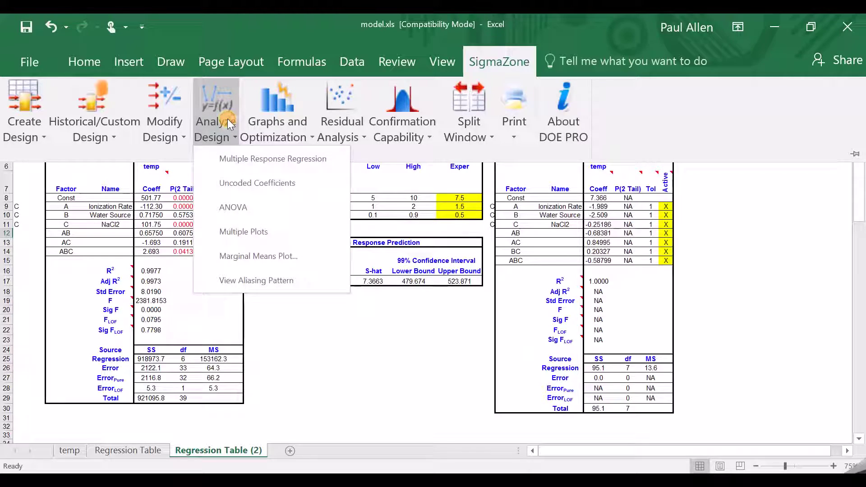
{"action": "left_click", "coordinate": [249, 158]}
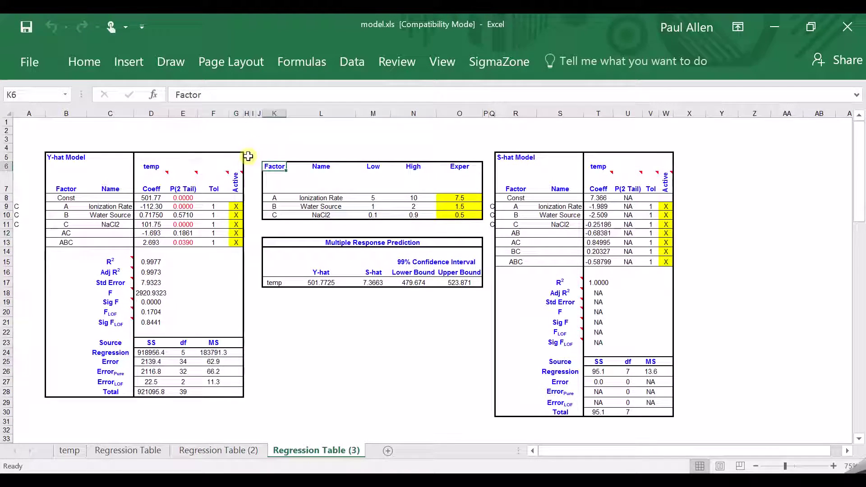
Step: Select the AC term's active flag and rerun the multiple response regression
{"action": "left_click", "coordinate": [236, 233]}
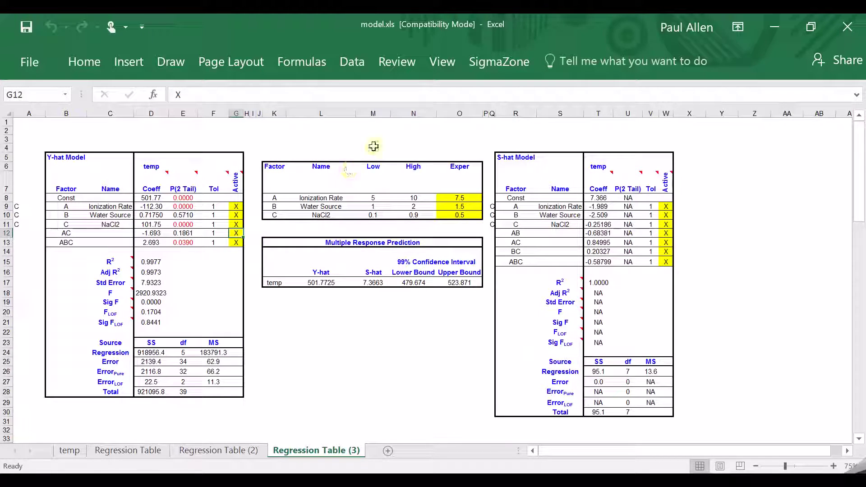
{"action": "left_click", "coordinate": [475, 67]}
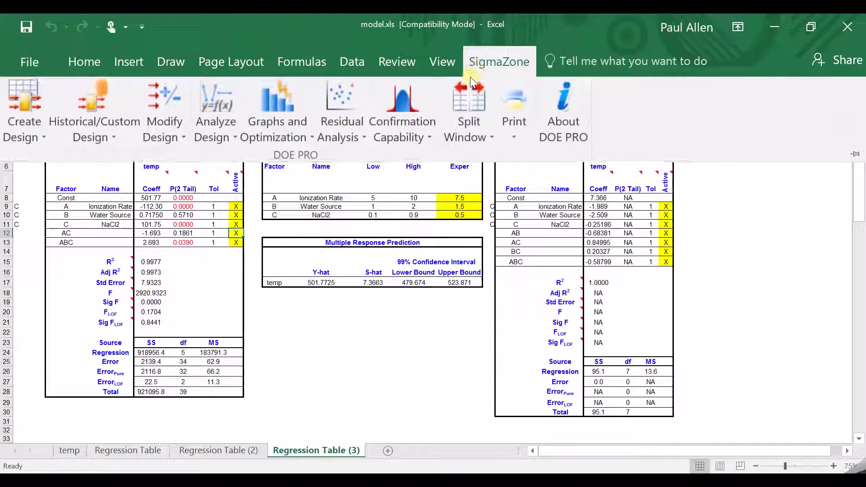
{"action": "left_click", "coordinate": [230, 122]}
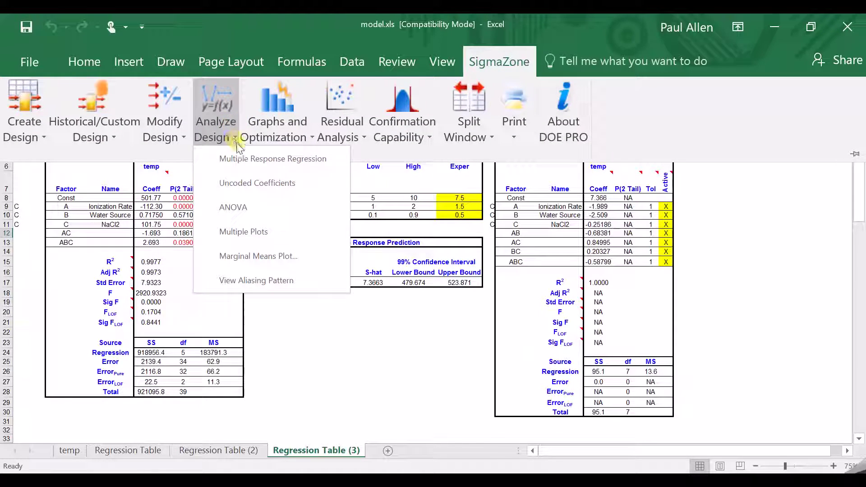
{"action": "left_click", "coordinate": [241, 158]}
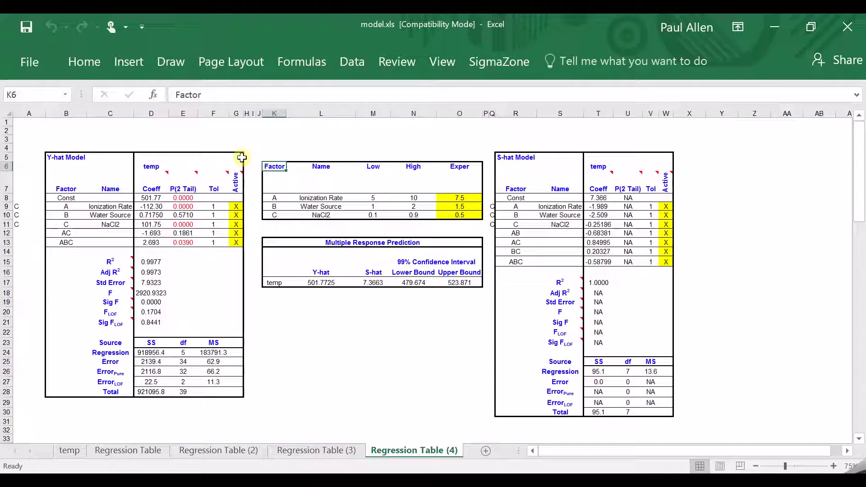
Step: Remove AC from Regression Table (3)'s active terms and refit, giving standard error 8.02
{"action": "left_click", "coordinate": [318, 451]}
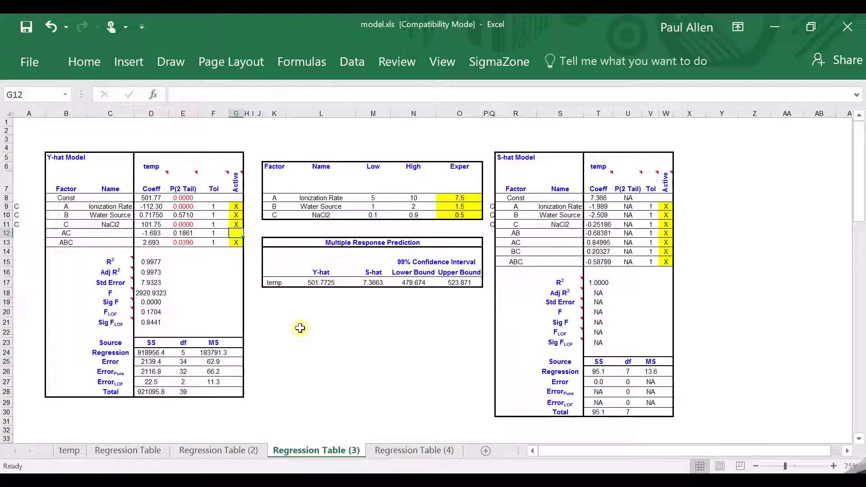
{"action": "key", "text": "Delete"}
{"action": "left_click", "coordinate": [491, 58]}
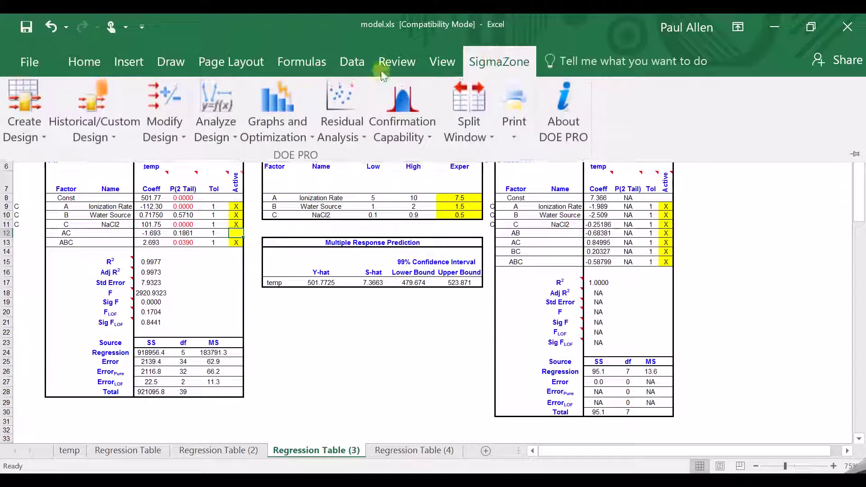
{"action": "left_click", "coordinate": [226, 131]}
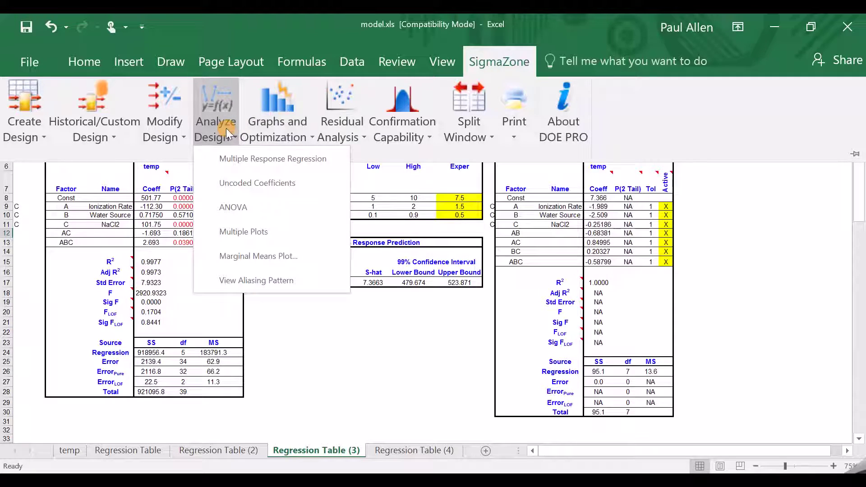
{"action": "left_click", "coordinate": [231, 158]}
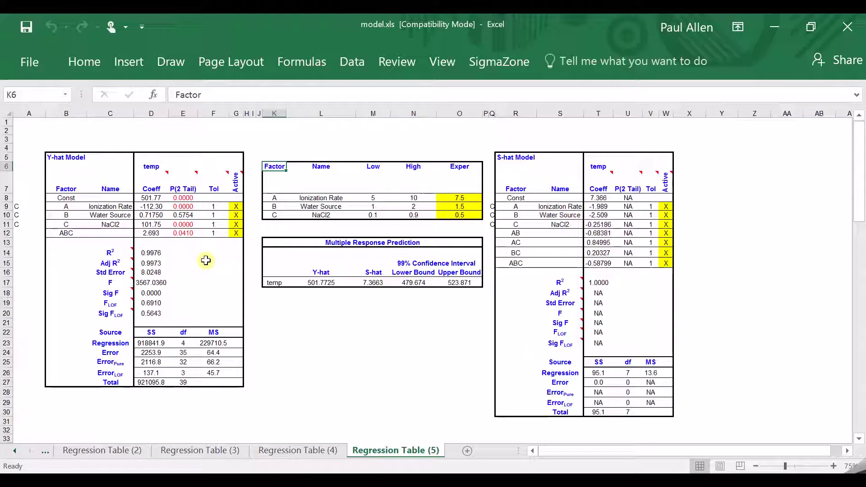
{"action": "left_click", "coordinate": [110, 216]}
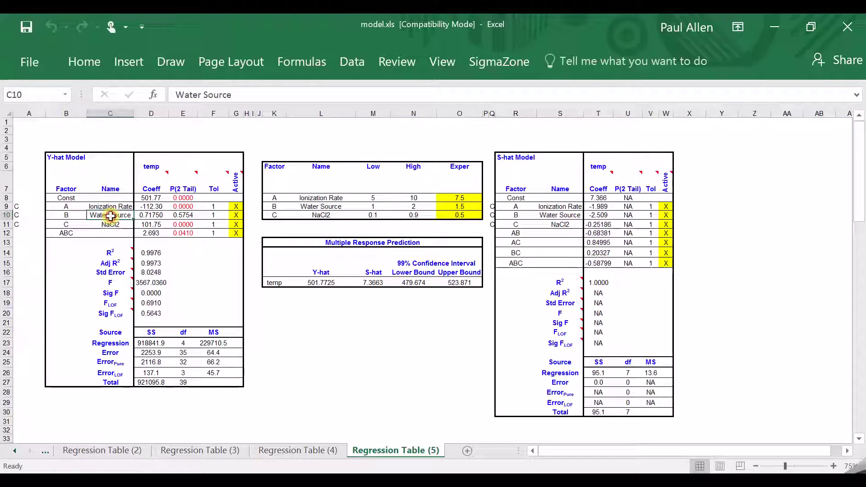
{"action": "left_click", "coordinate": [176, 216]}
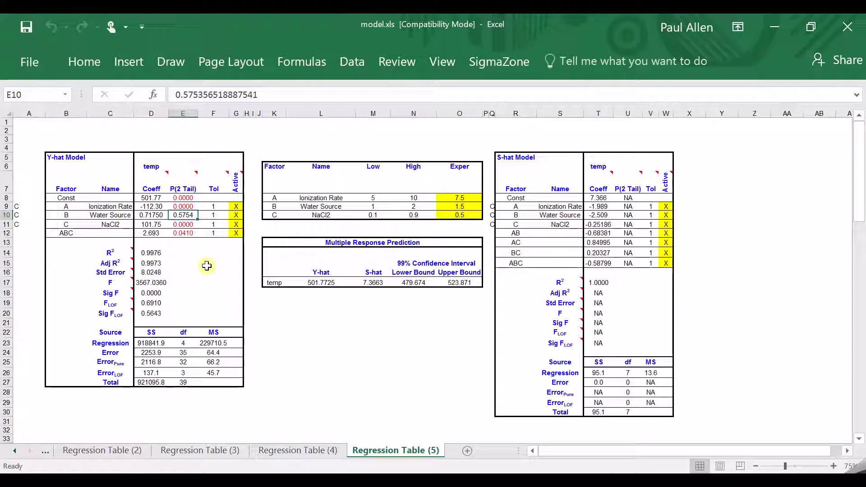
{"action": "key", "text": "Down"}
{"action": "key", "text": "Down"}
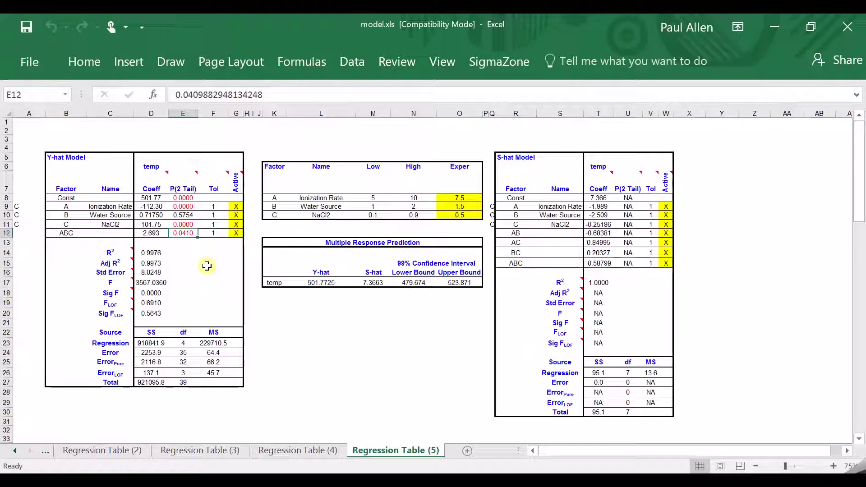
{"action": "key", "text": "Up"}
{"action": "key", "text": "Up"}
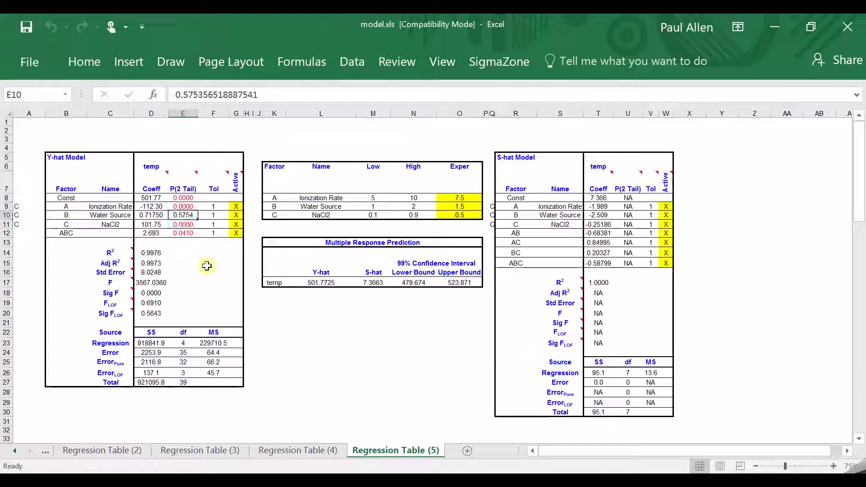
{"action": "key", "text": "Up"}
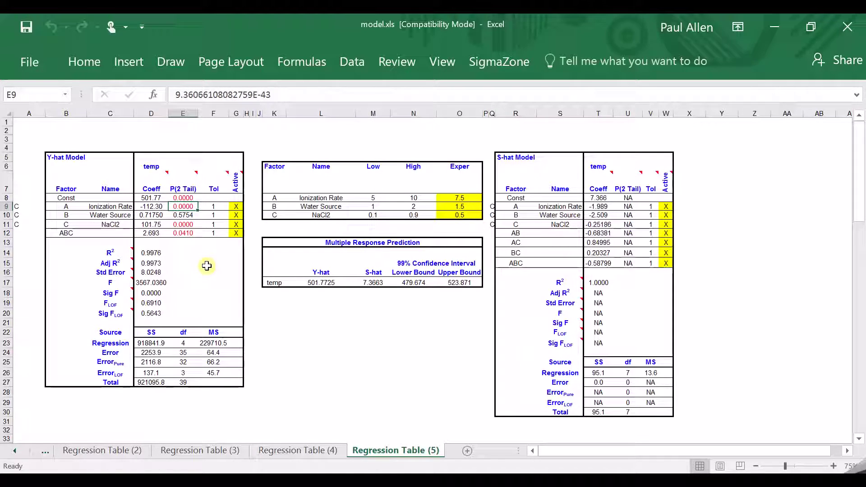
{"action": "key", "text": "Down"}
{"action": "key", "text": "Down"}
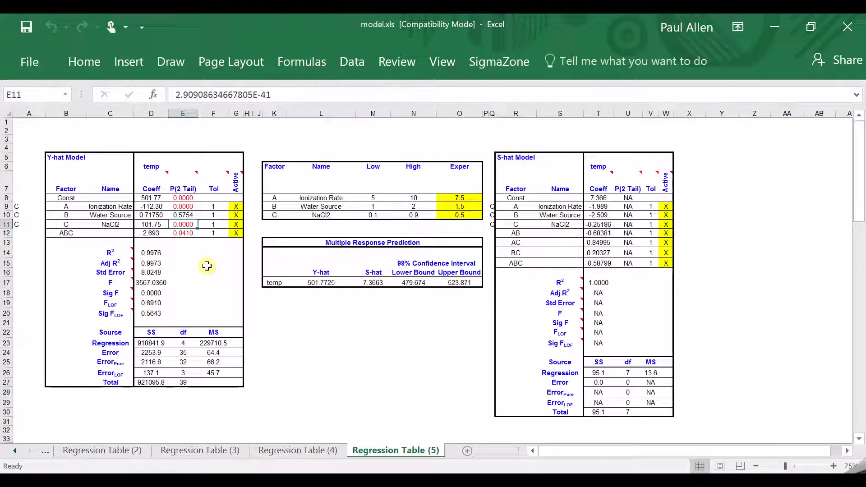
{"action": "key", "text": "Up"}
{"action": "key", "text": "Right"}
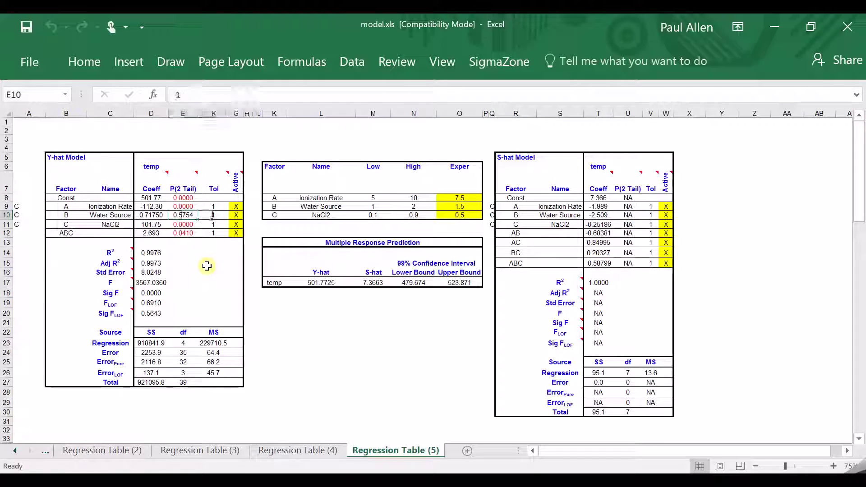
{"action": "key", "text": "Right"}
{"action": "key", "text": "Left"}
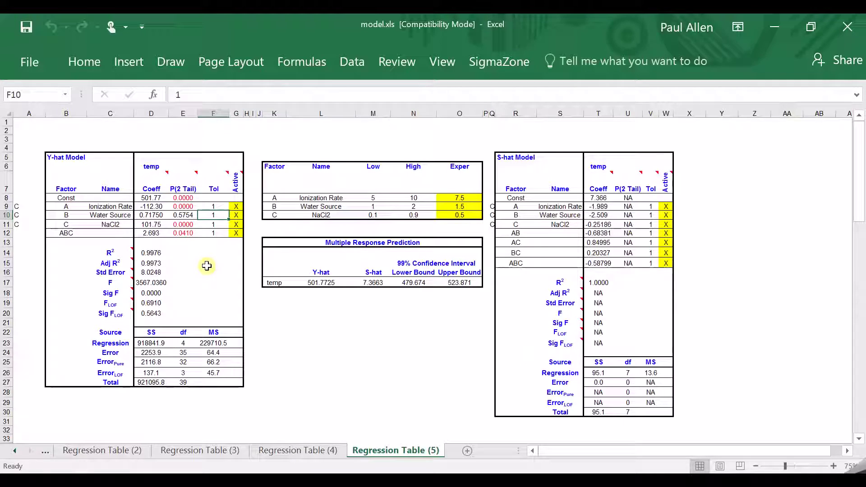
{"action": "key", "text": "Left"}
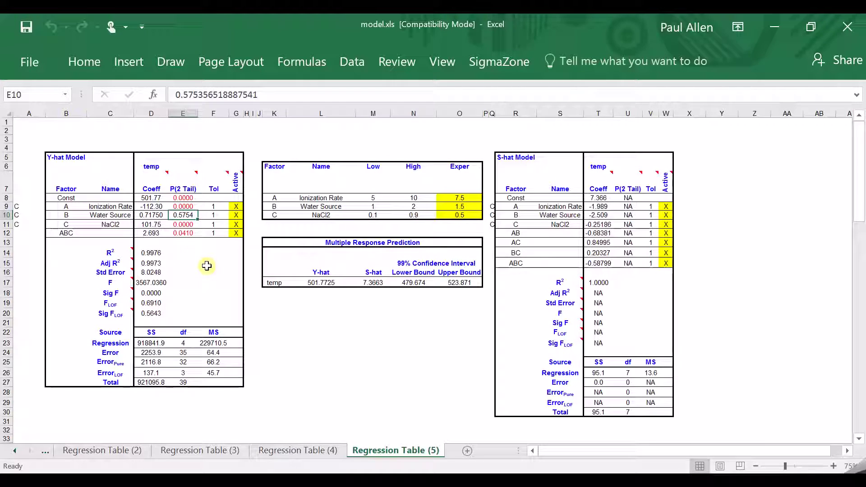
Step: Launch the Multiple Response Optimizer with Water Source non-continuous, accepting the default ranges with Cpk off
{"action": "left_click", "coordinate": [486, 65]}
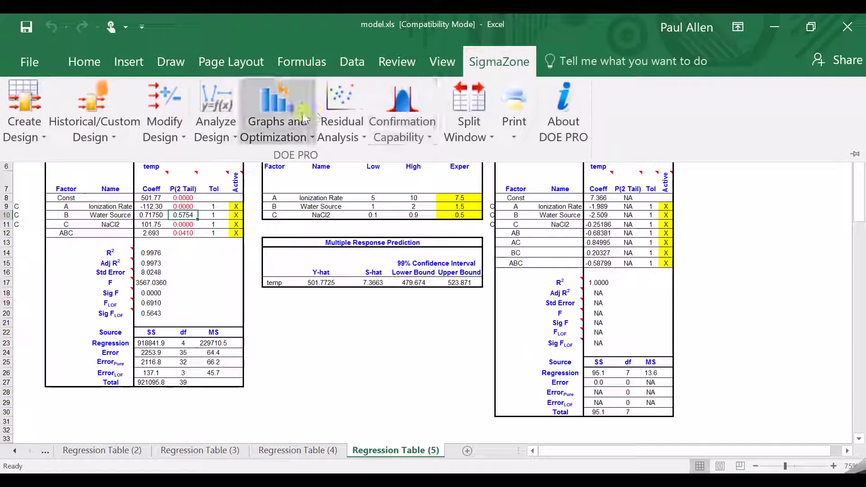
{"action": "left_click", "coordinate": [278, 120]}
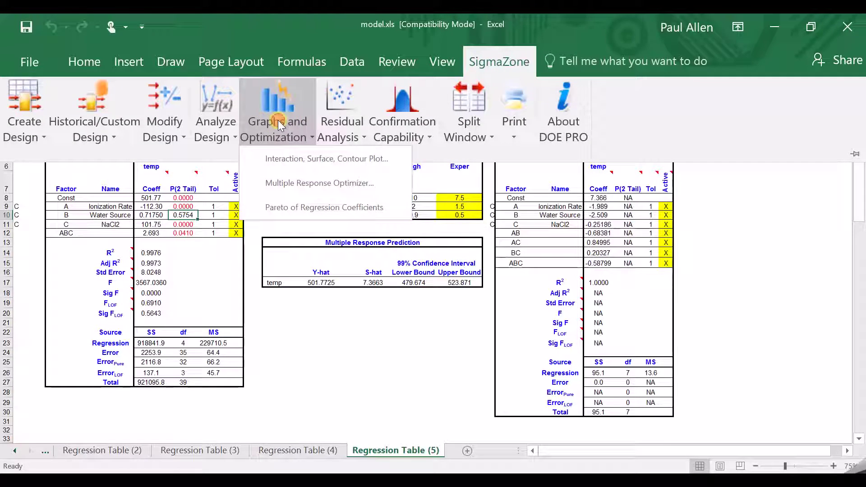
{"action": "left_click", "coordinate": [328, 186]}
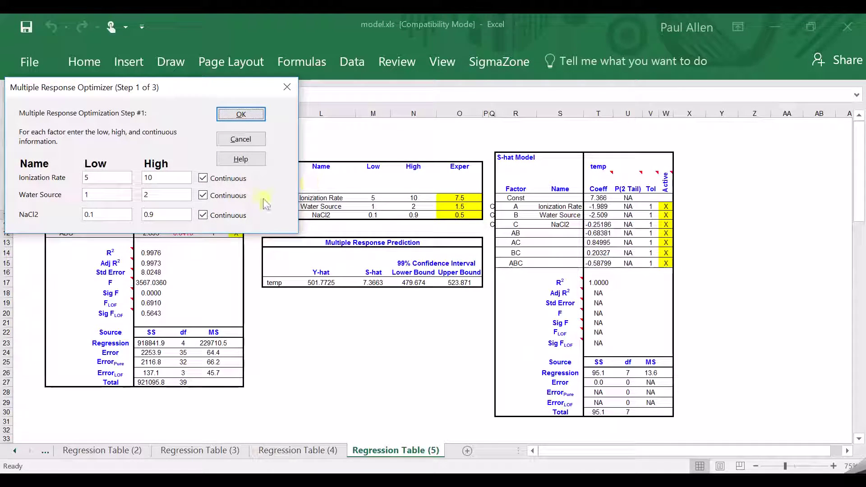
{"action": "left_click", "coordinate": [203, 196]}
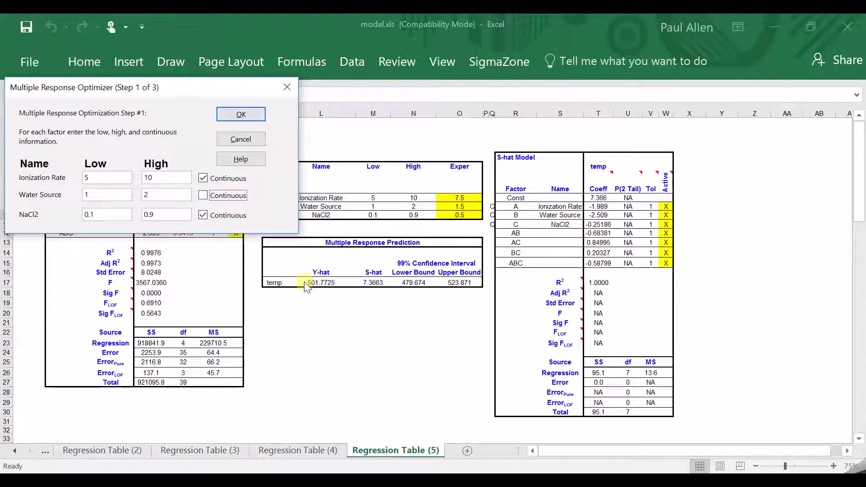
{"action": "left_click", "coordinate": [242, 114]}
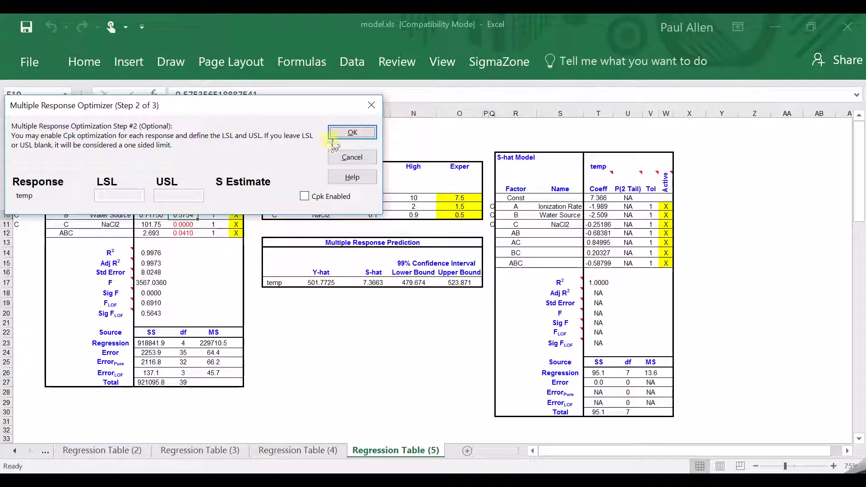
{"action": "left_click", "coordinate": [346, 133]}
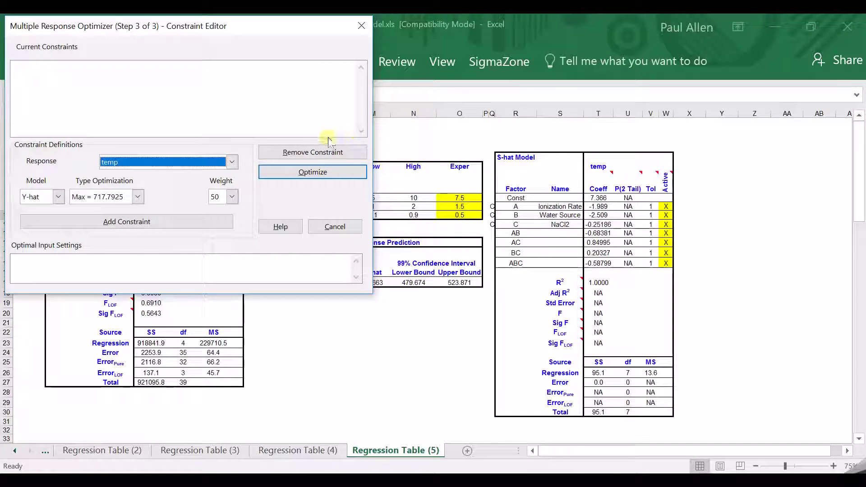
Step: Optimize temp to exactly 650 and write Ionization 6.373, Water Source 1, NaCl2 0.882 to the worksheet
{"action": "left_click", "coordinate": [137, 197]}
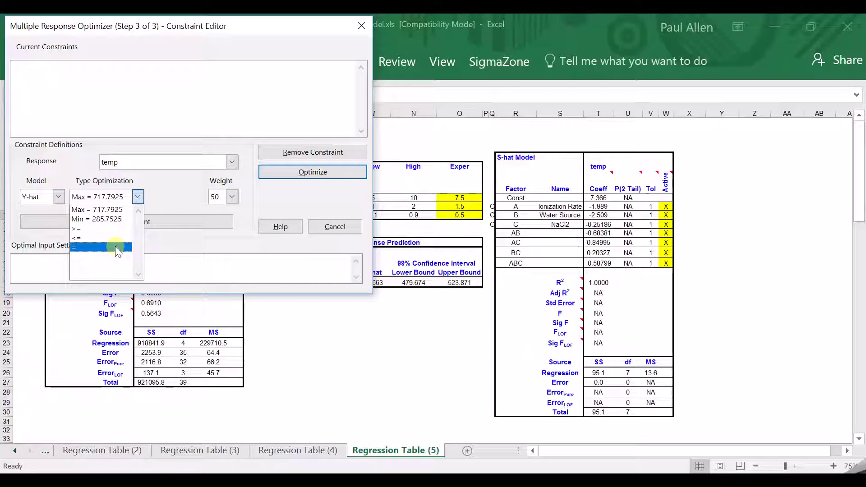
{"action": "left_click", "coordinate": [116, 247]}
{"action": "left_click", "coordinate": [161, 197]}
{"action": "type", "text": "1"}
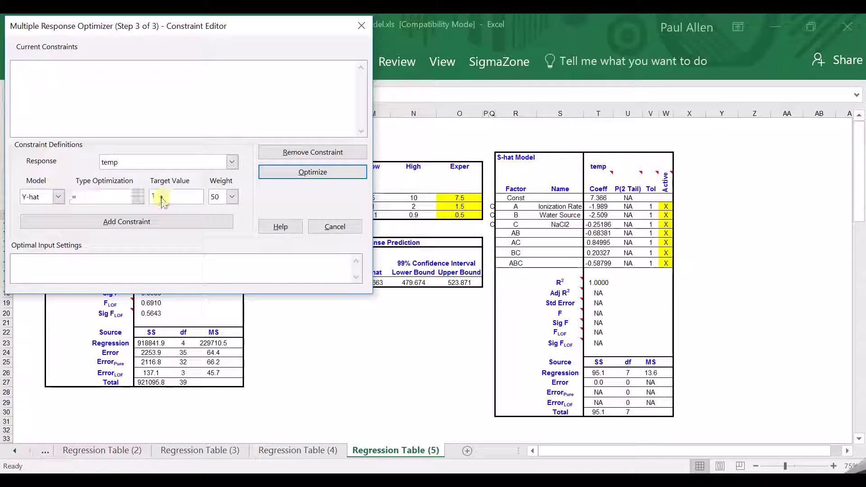
{"action": "type", "text": "650"}
{"action": "left_click", "coordinate": [164, 221]}
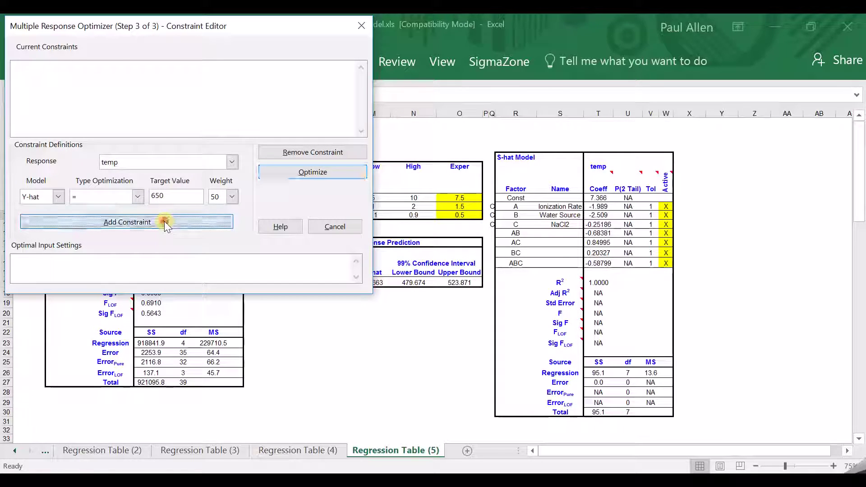
{"action": "left_click", "coordinate": [309, 173]}
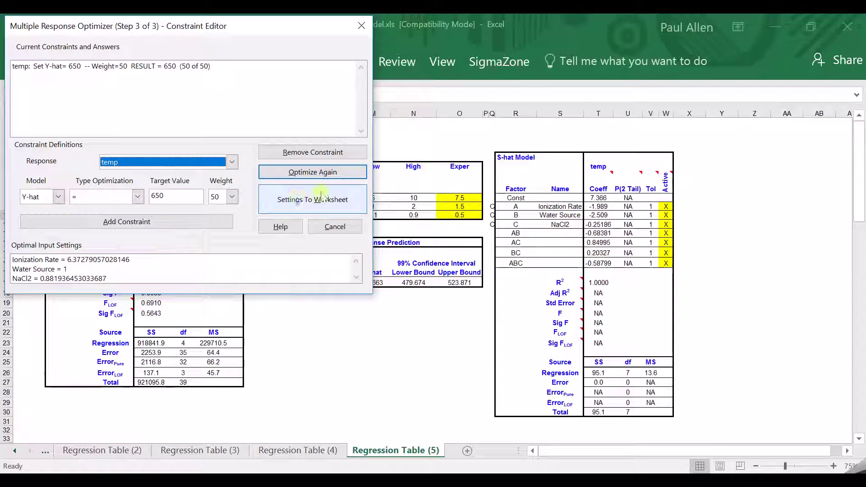
{"action": "left_click", "coordinate": [330, 204]}
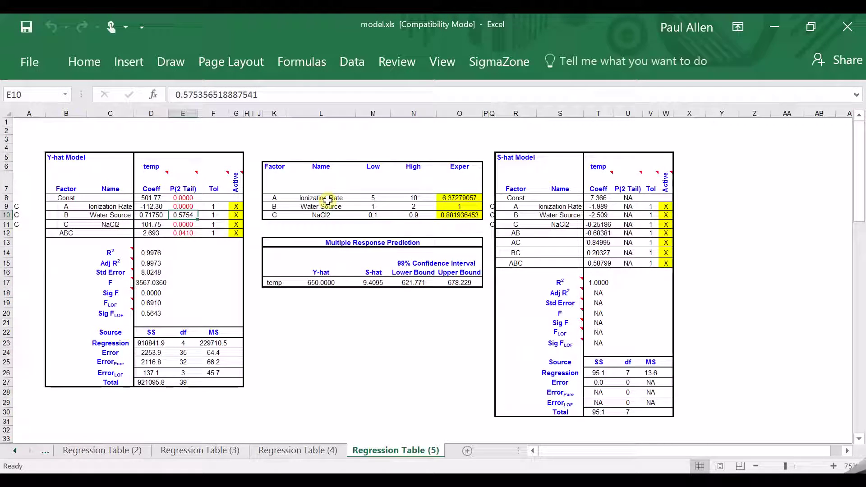
Step: Inspect the Y-hat formula and round the optimal Ionization Rate in O8 to 6.37
{"action": "left_click", "coordinate": [328, 281]}
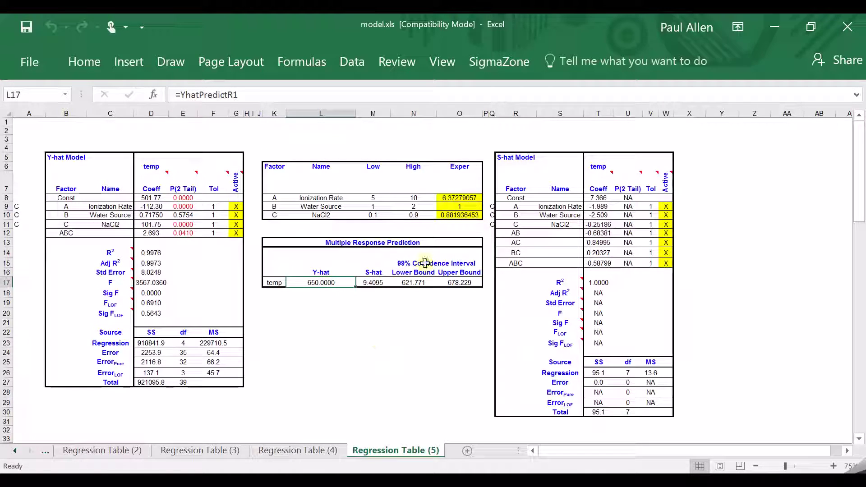
{"action": "left_click", "coordinate": [457, 197]}
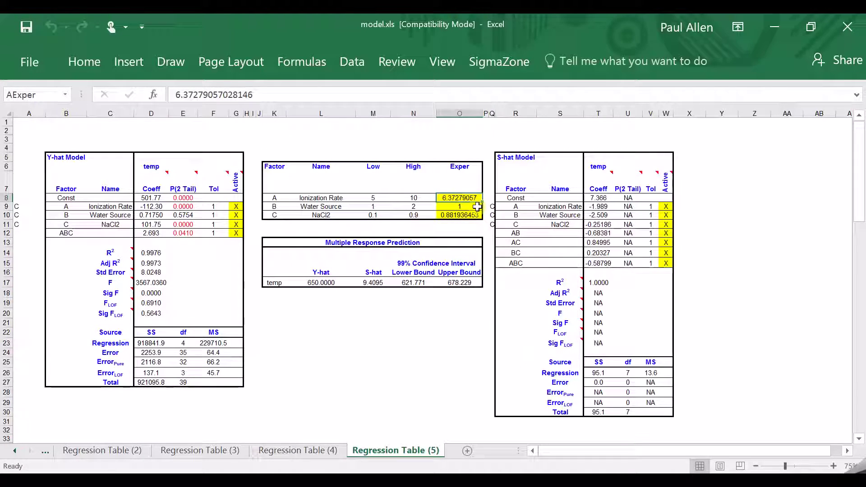
{"action": "left_click", "coordinate": [286, 95]}
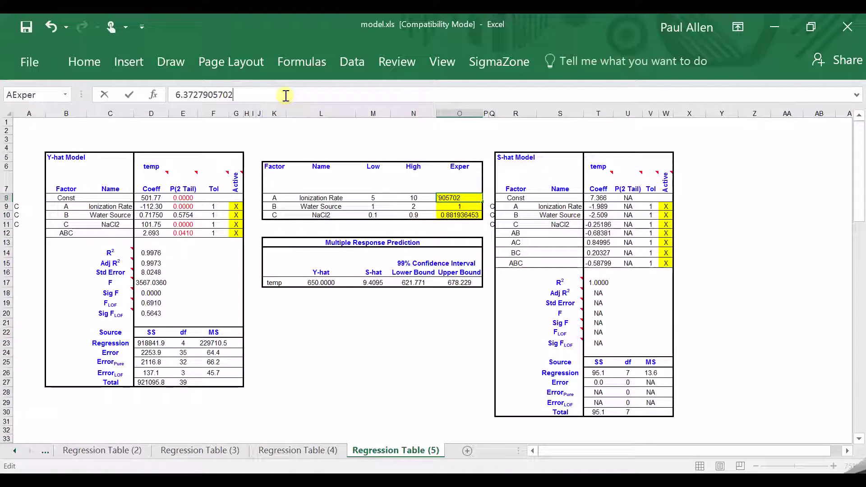
{"action": "key", "text": "BackSpace"}
{"action": "key", "text": "BackSpace"}
{"action": "key", "text": "BackSpace"}
{"action": "key", "text": "BackSpace"}
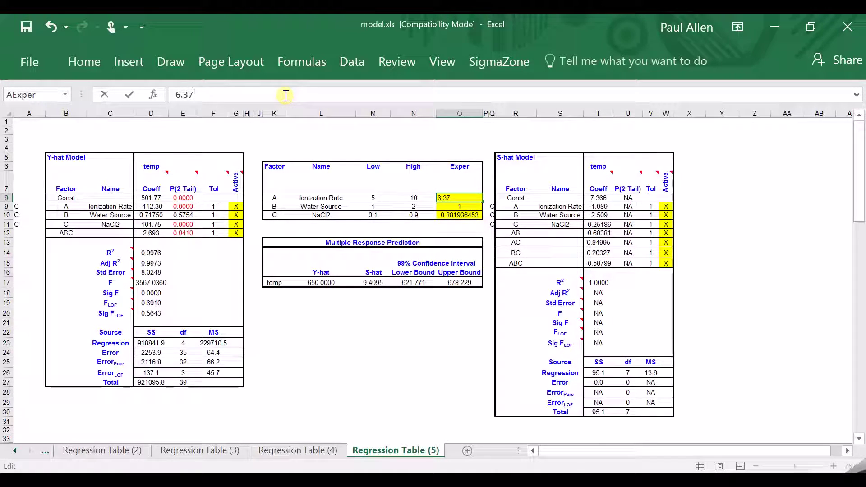
Step: Round the optimal NaCl2 in O10 to 0.88 and return to SimWare Pro
{"action": "left_click", "coordinate": [444, 215]}
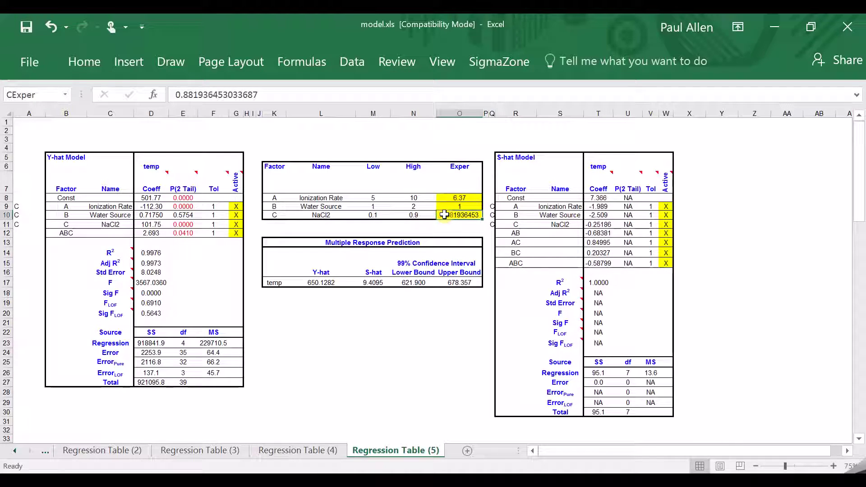
{"action": "left_click", "coordinate": [262, 94]}
{"action": "key", "text": "BackSpace"}
{"action": "key", "text": "BackSpace"}
{"action": "key", "text": "BackSpace"}
{"action": "key", "text": "BackSpace"}
{"action": "key", "text": "BackSpace"}
{"action": "key", "text": "BackSpace"}
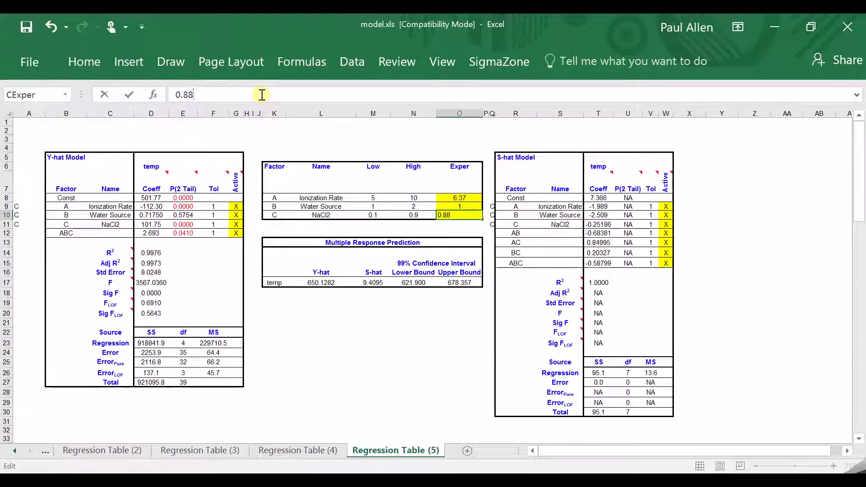
{"action": "key", "text": "Return"}
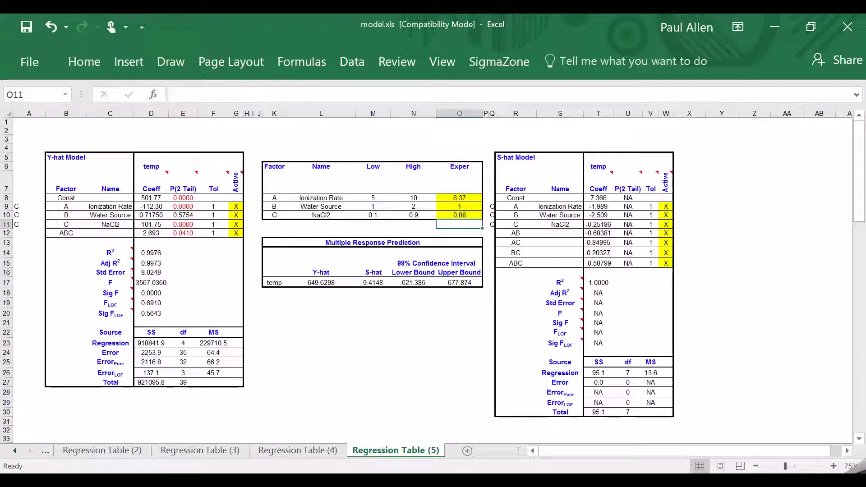
{"action": "left_click", "coordinate": [451, 424]}
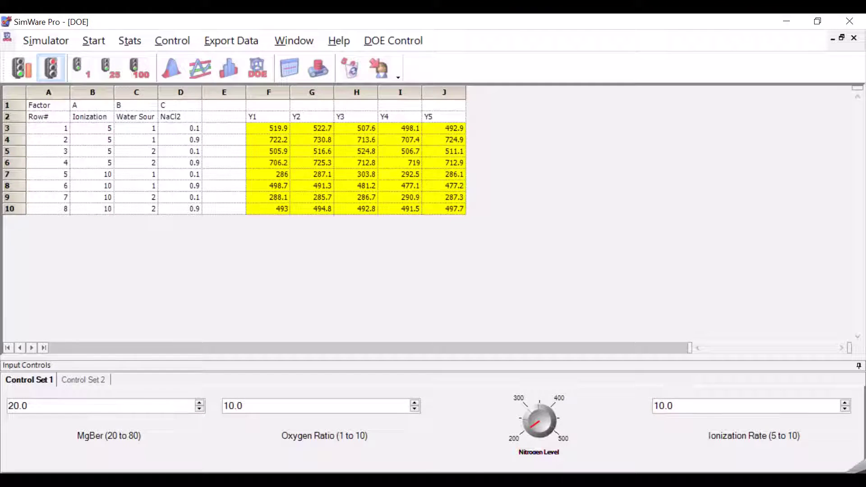
Step: Lower the Ionization Rate spinner to 6.4
{"action": "left_click", "coordinate": [845, 411]}
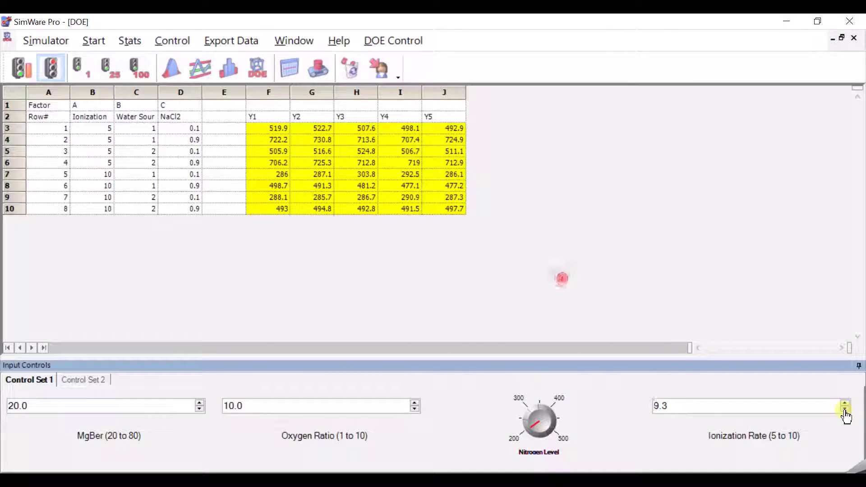
{"action": "left_click", "coordinate": [845, 410]}
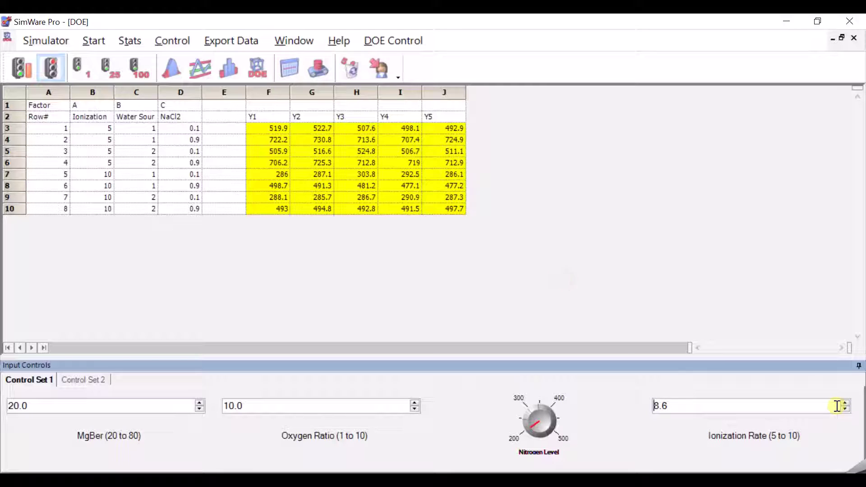
{"action": "left_click", "coordinate": [846, 411]}
{"action": "left_click", "coordinate": [845, 411]}
{"action": "left_click", "coordinate": [845, 410]}
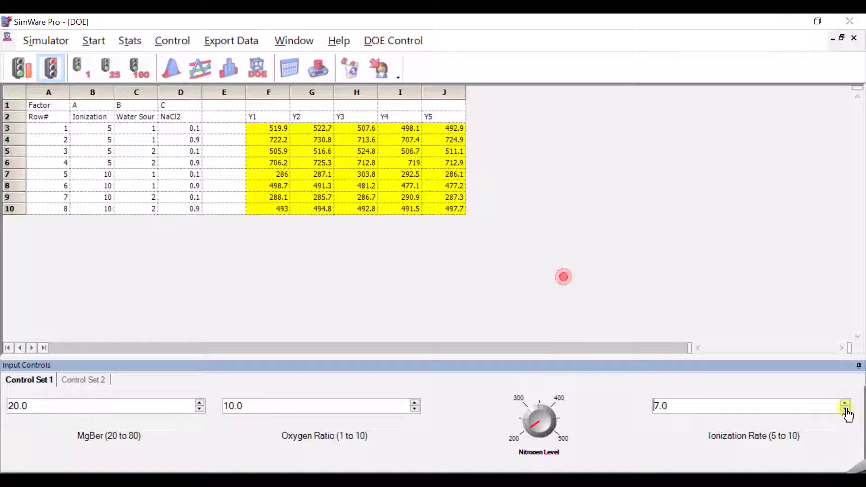
{"action": "left_click", "coordinate": [845, 410]}
{"action": "left_click", "coordinate": [845, 410]}
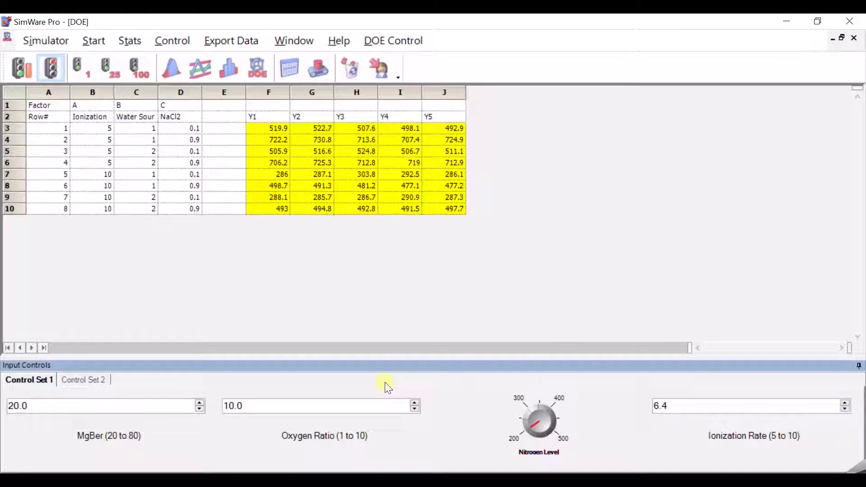
Step: In Control Set 2, choose Water Source 1 and lower NaCl2 to 0.88
{"action": "left_click", "coordinate": [78, 380]}
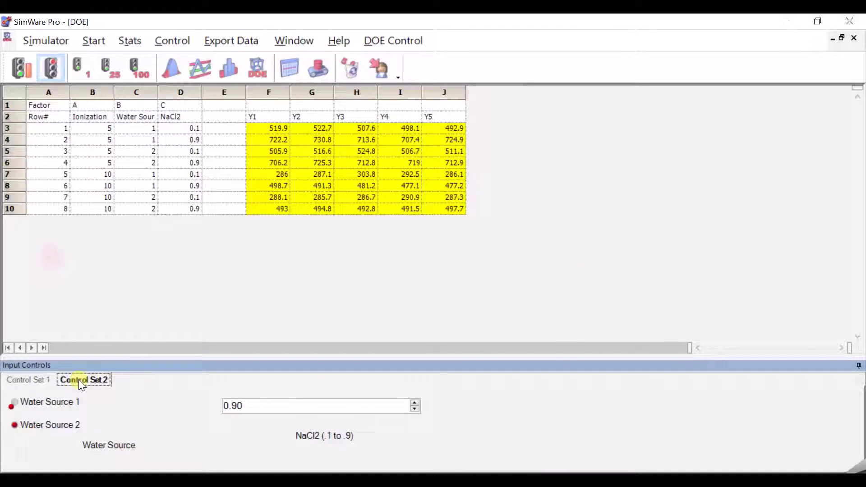
{"action": "left_click", "coordinate": [15, 406]}
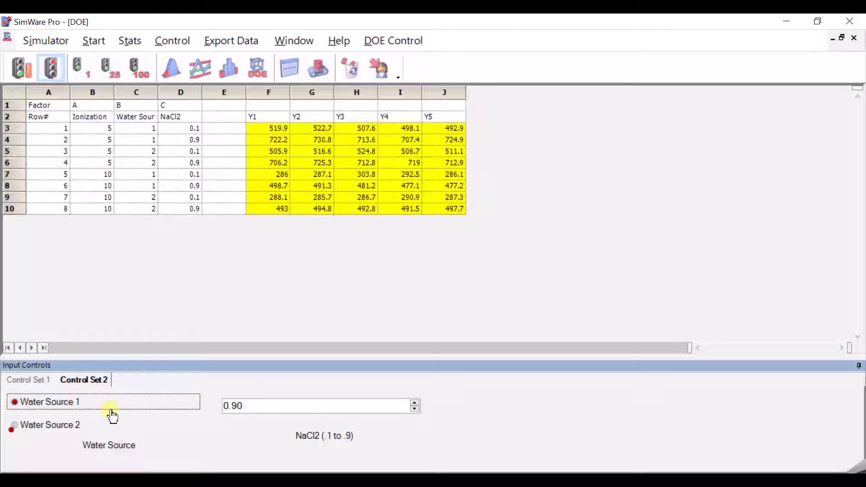
{"action": "left_click", "coordinate": [415, 409]}
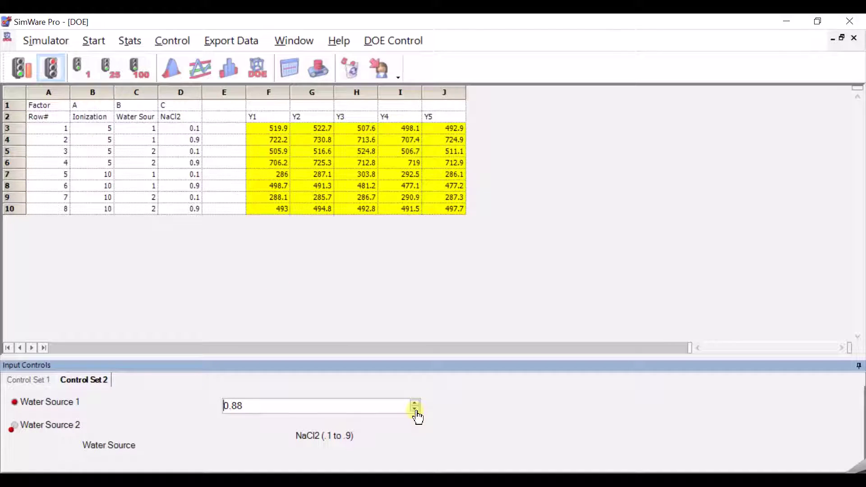
Step: Generate 100 simulated capability runs at the new settings
{"action": "left_click", "coordinate": [178, 70]}
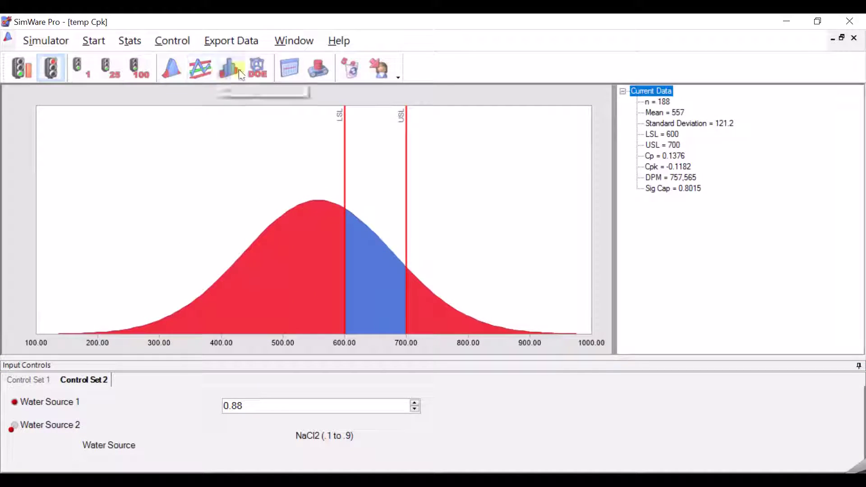
{"action": "left_click", "coordinate": [134, 65]}
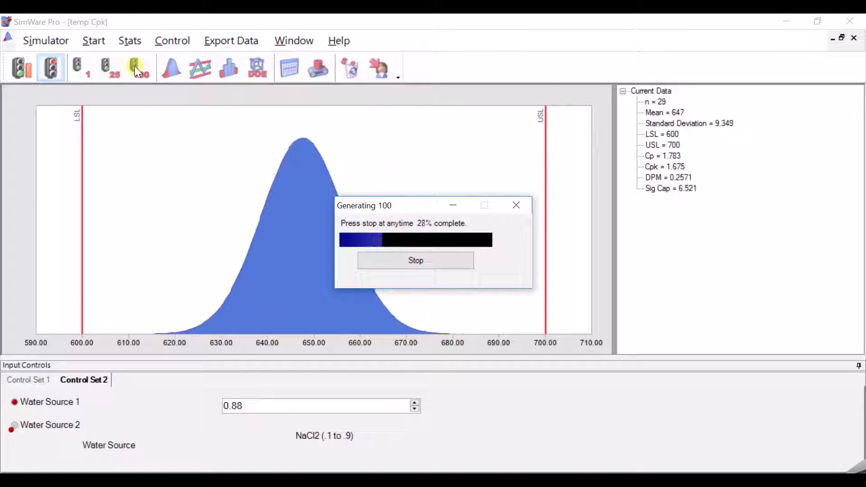